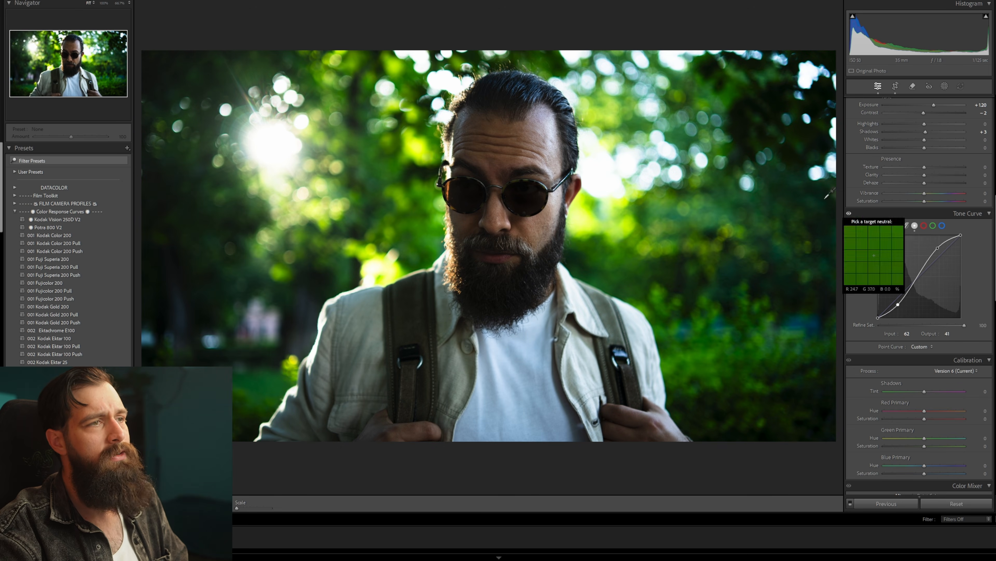
pyautogui.click(850, 214)
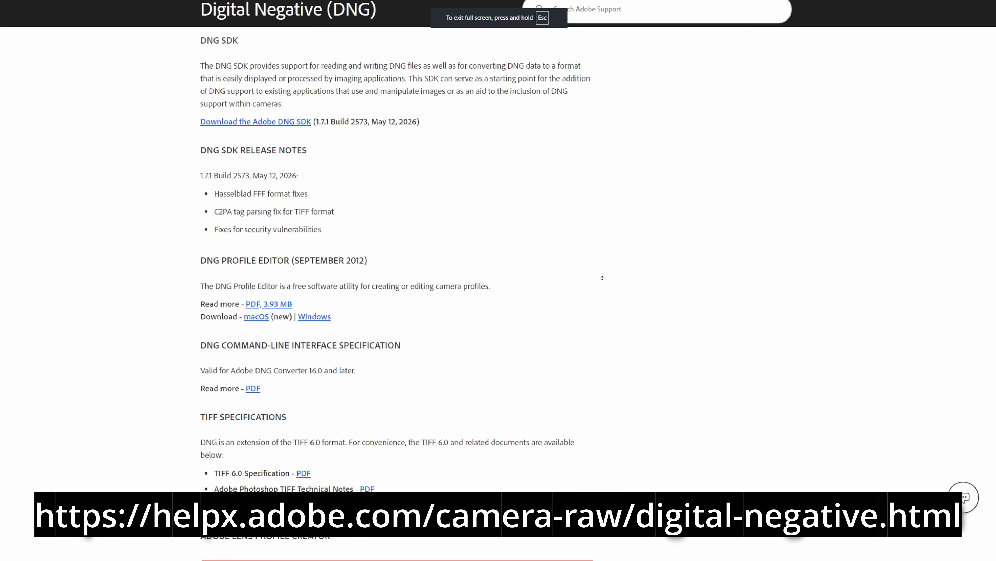
# Find the DNG Profile Editor download section on Adobe's Digital Negative (DNG) support page.
pyautogui.scroll(2, 618, 236)
pyautogui.scroll(-1, 618, 244)
pyautogui.scroll(-2, 618, 244)
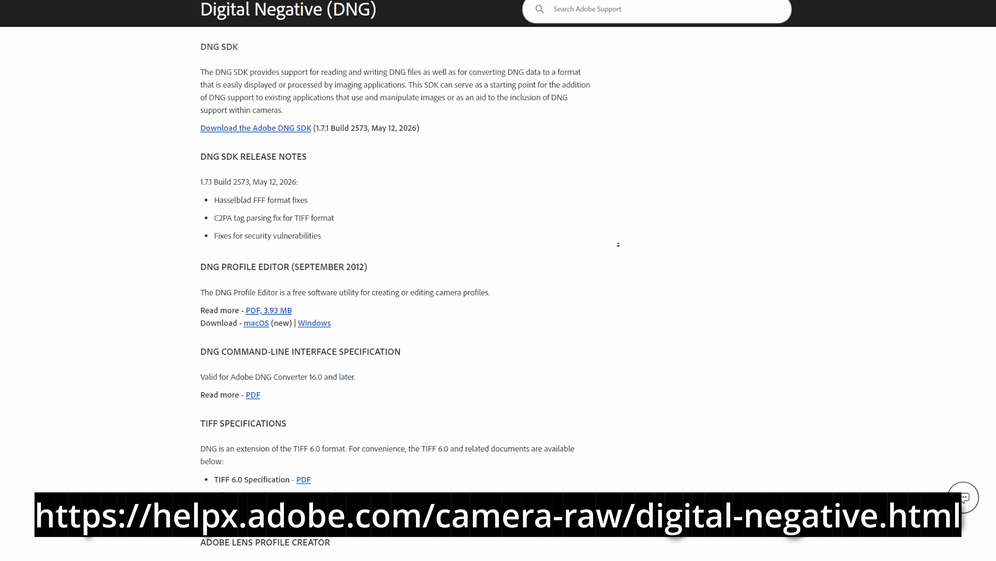
pyautogui.moveTo(189, 233); pyautogui.dragTo(510, 289)
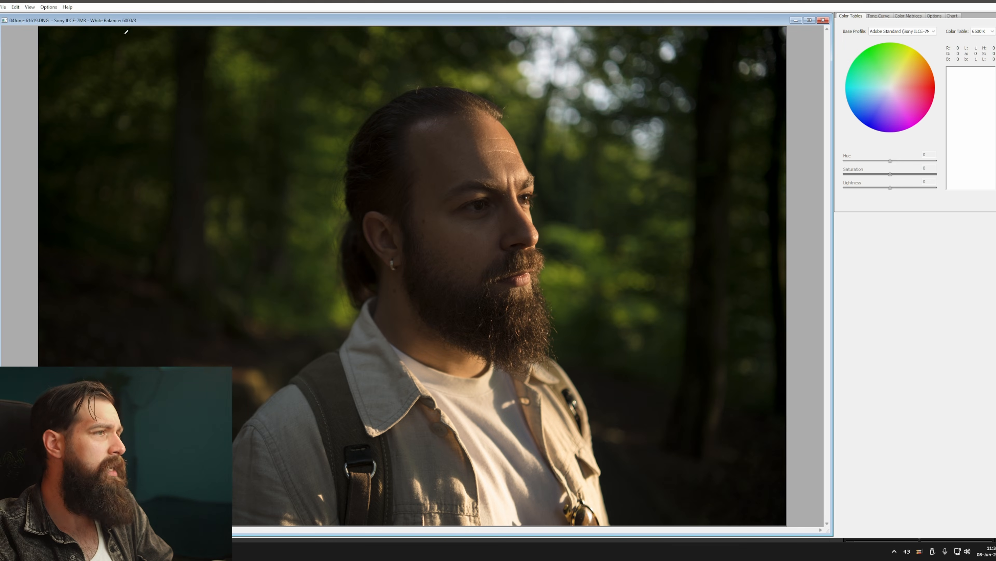
# Switch to DNG Profile Editor, open the DNG portrait and set its base tone curve to Linear.
pyautogui.click(3, 7)
pyautogui.click(27, 16)
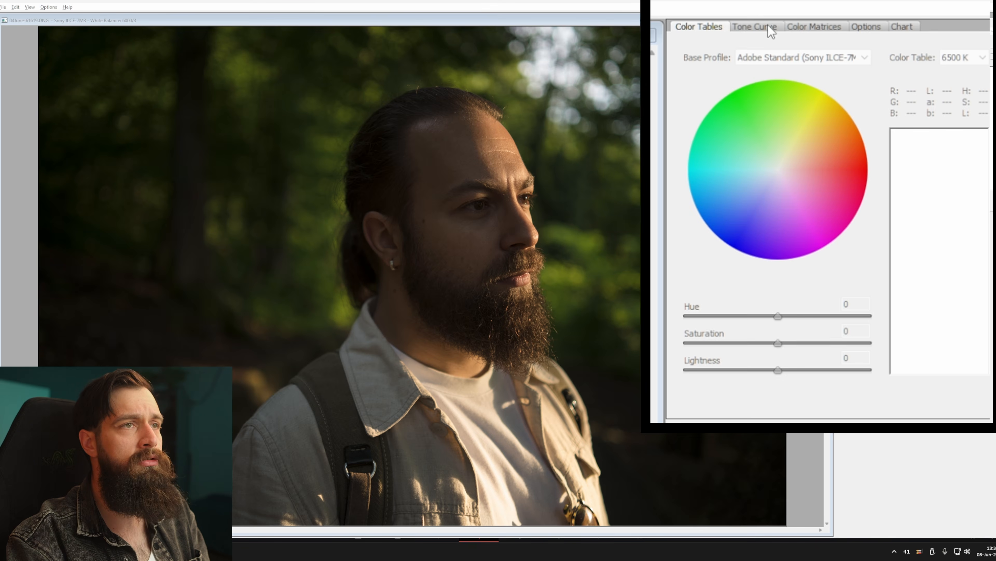
pyautogui.click(769, 28)
pyautogui.click(839, 76)
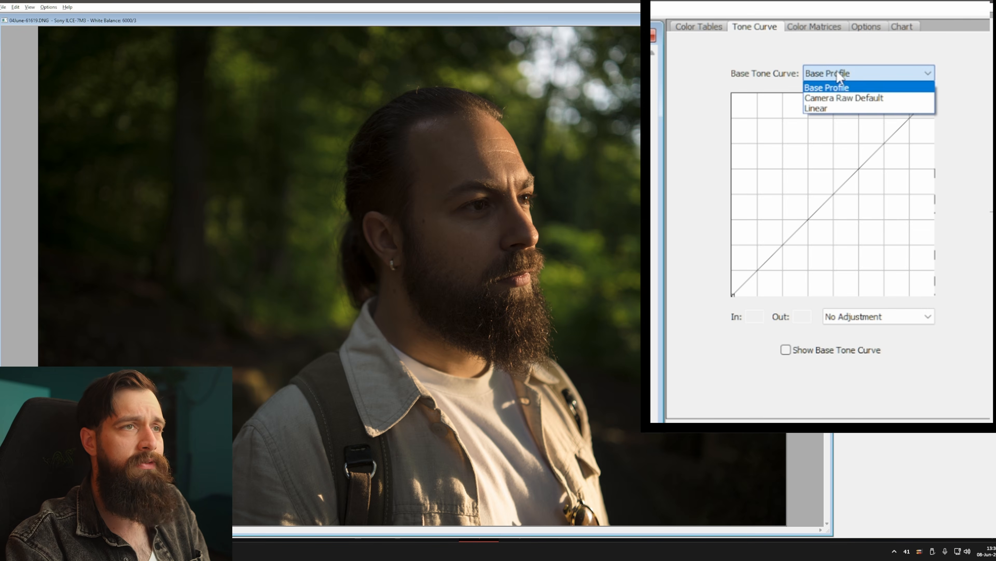
pyautogui.click(831, 108)
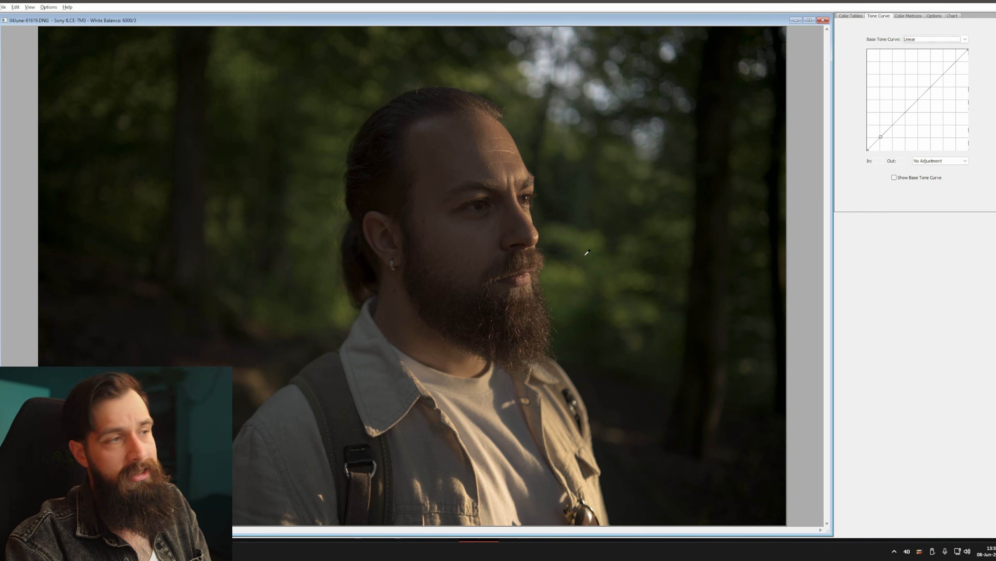
# Export the linear camera profile from DNG Profile Editor.
pyautogui.click(3, 7)
pyautogui.click(24, 83)
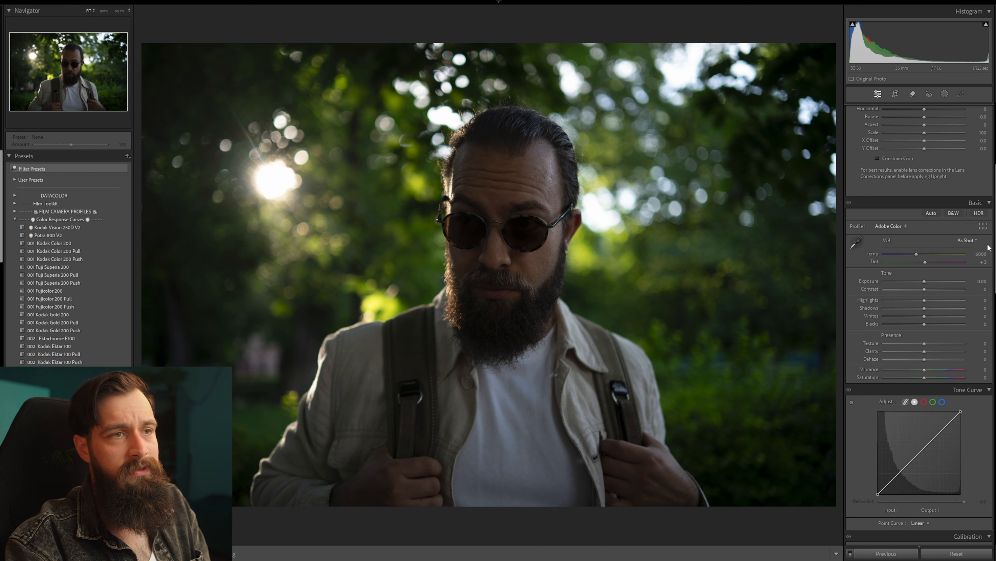
# Switch to Lightroom Classic, apply the Sony ILCE-7M3 a7III linear profile to the portrait and raise its exposure to +1.24.
pyautogui.click(984, 226)
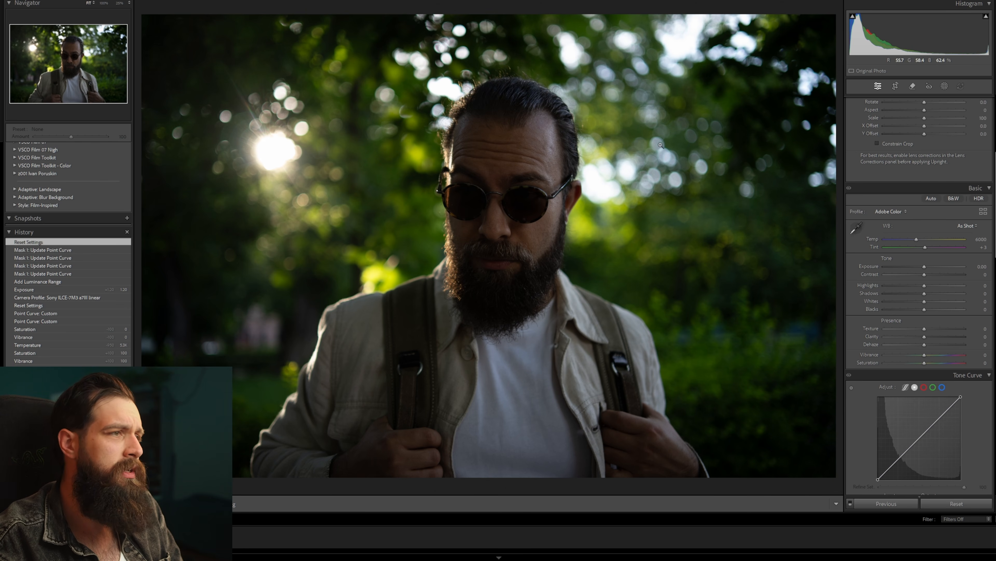
pyautogui.click(986, 18)
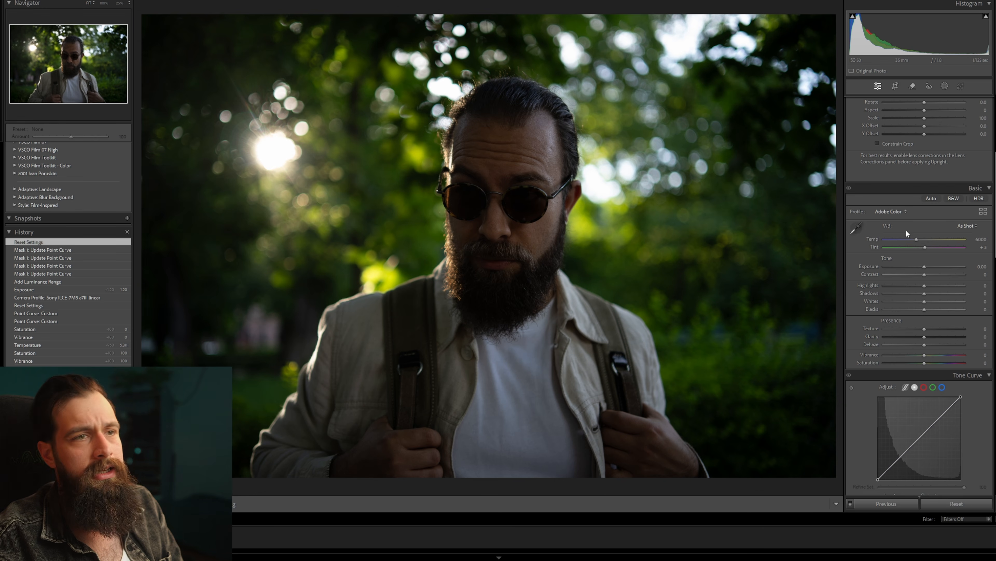
pyautogui.click(896, 213)
pyautogui.click(929, 325)
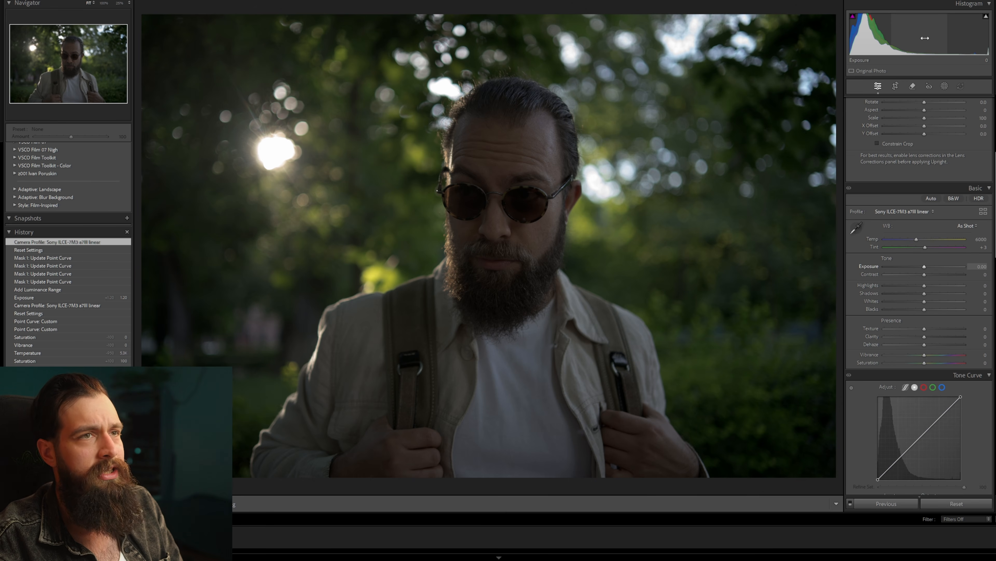
pyautogui.moveTo(920, 36); pyautogui.dragTo(937, 36)
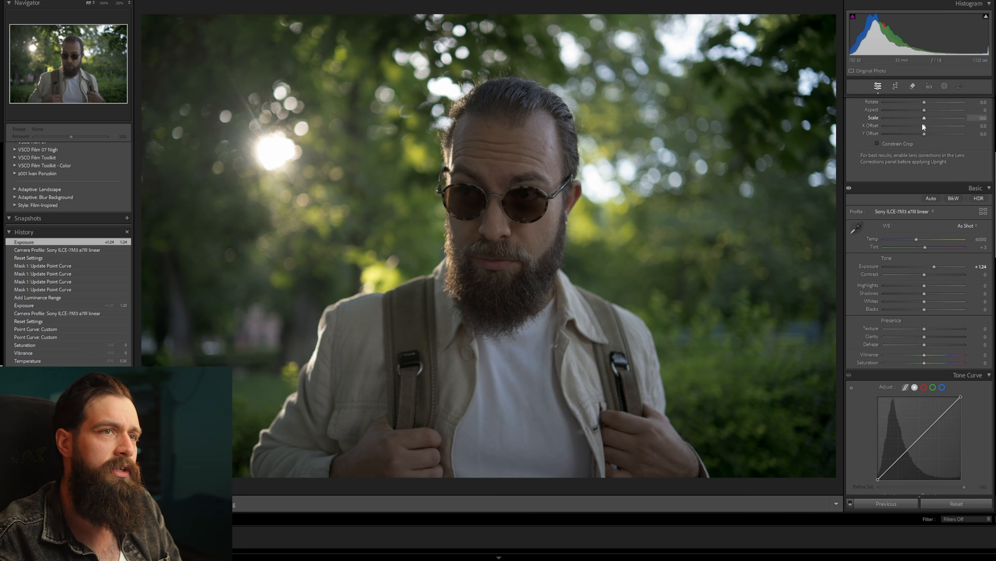
# Add a luminance range mask covering the full tonal range and shape its point curve with raised highlights and midtones and held-down deep shadows.
pyautogui.hotkey('shift', 'q')
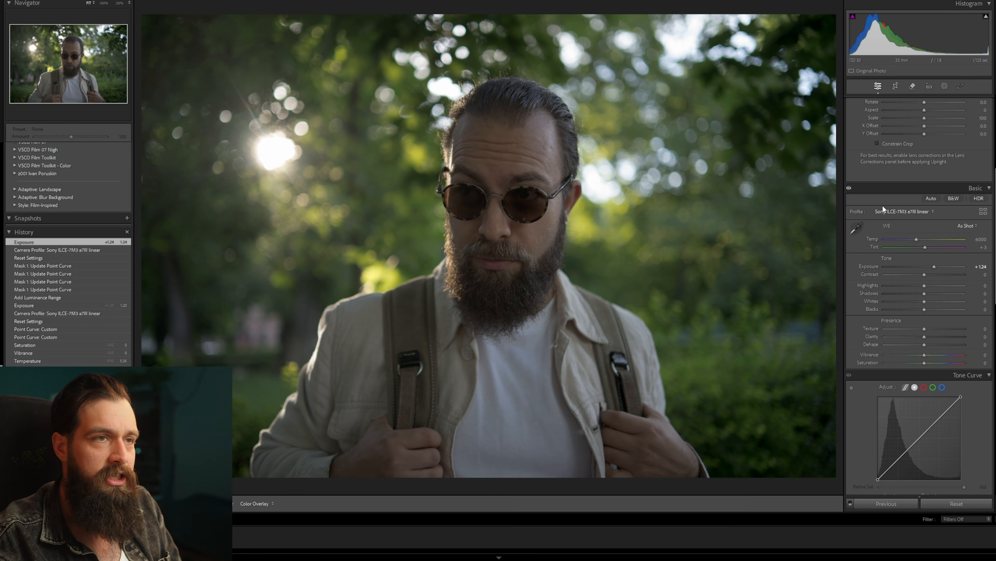
pyautogui.click(792, 66)
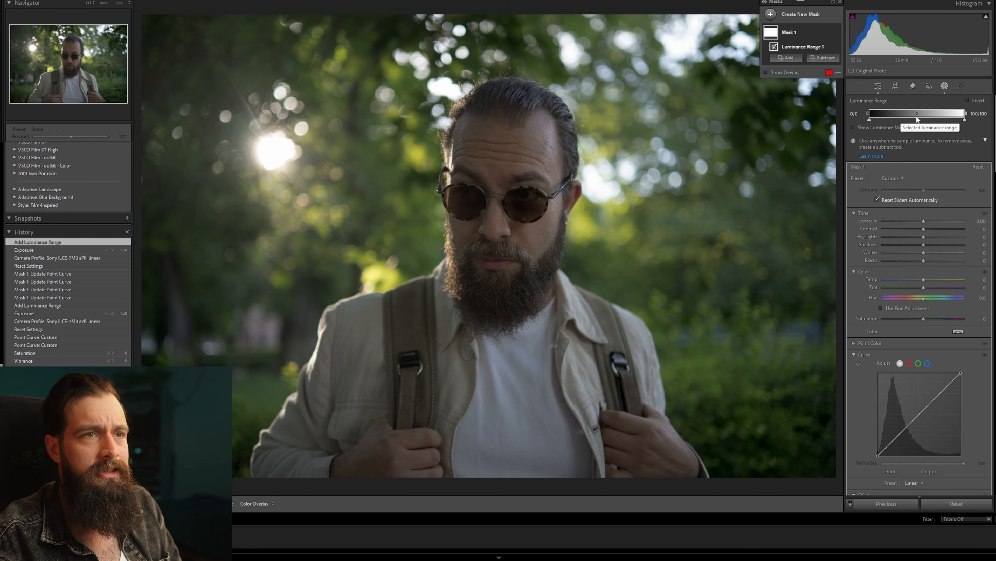
pyautogui.scroll(-3, 907, 199)
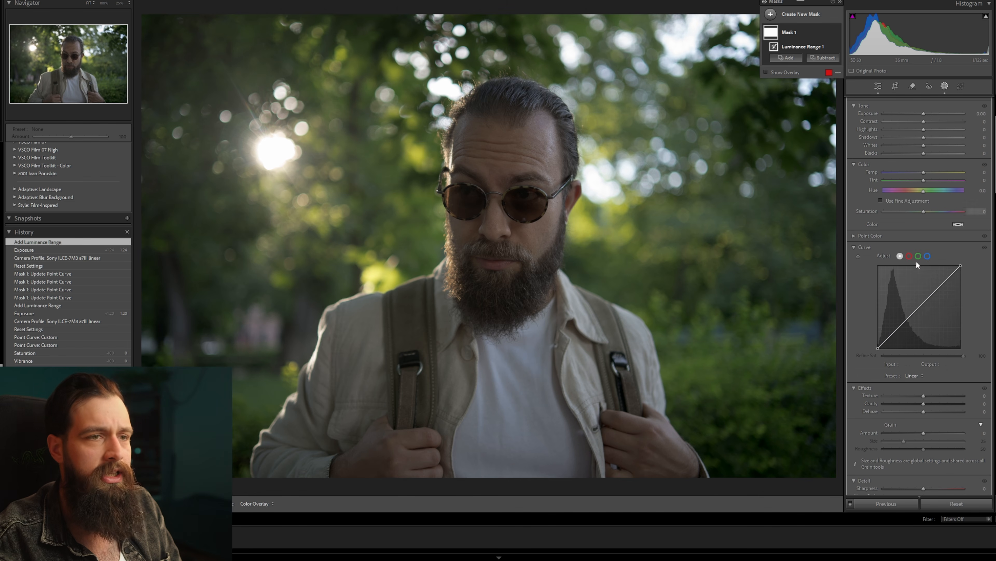
pyautogui.click(934, 292)
pyautogui.moveTo(933, 292); pyautogui.dragTo(934, 287)
pyautogui.moveTo(887, 337); pyautogui.dragTo(900, 330)
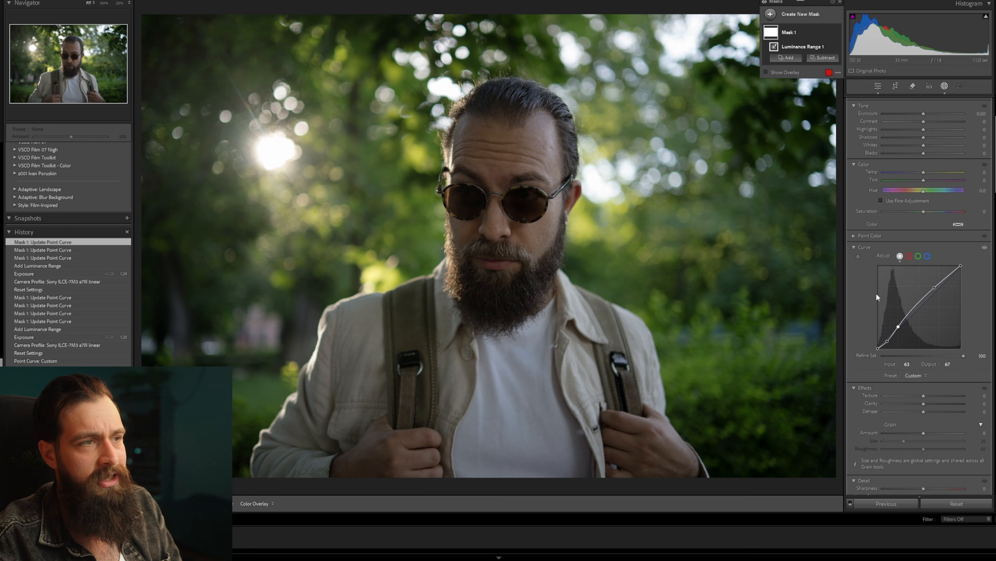
pyautogui.click(945, 85)
# Apply the 001 Kodak Gold 200 preset from the Color Response Curves group to the portrait.
pyautogui.scroll(-6, 902, 211)
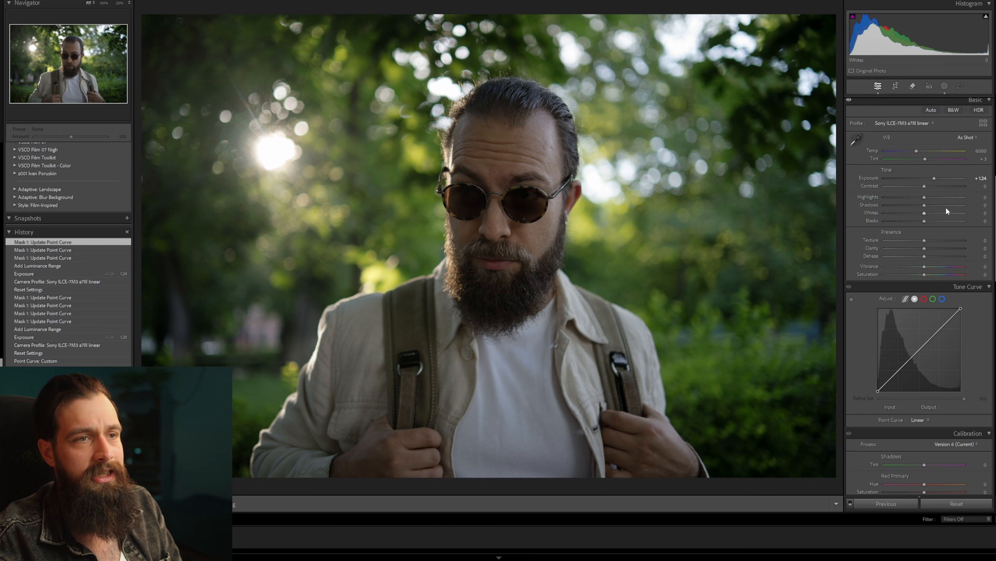
pyautogui.scroll(-3, 907, 345)
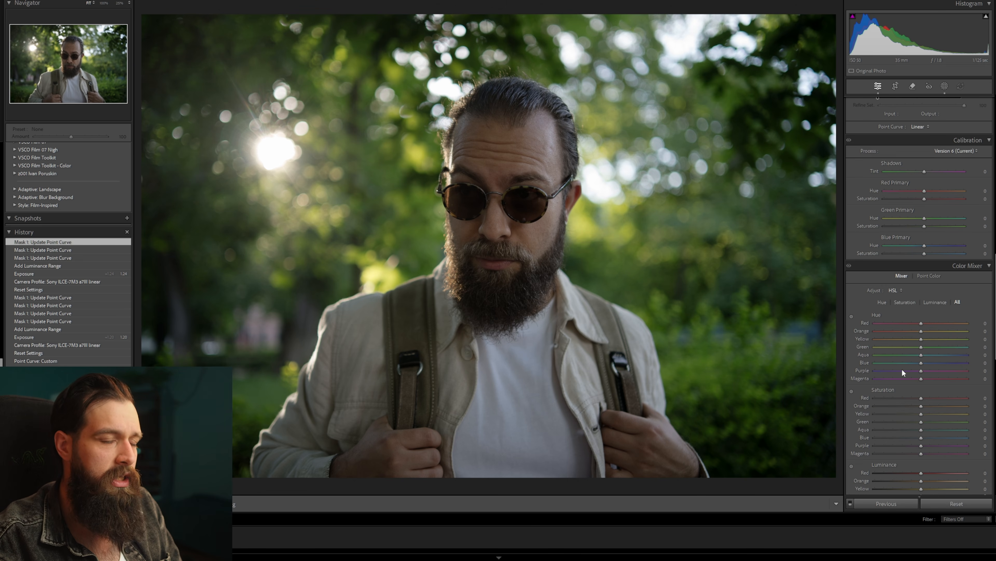
pyautogui.scroll(3, 908, 289)
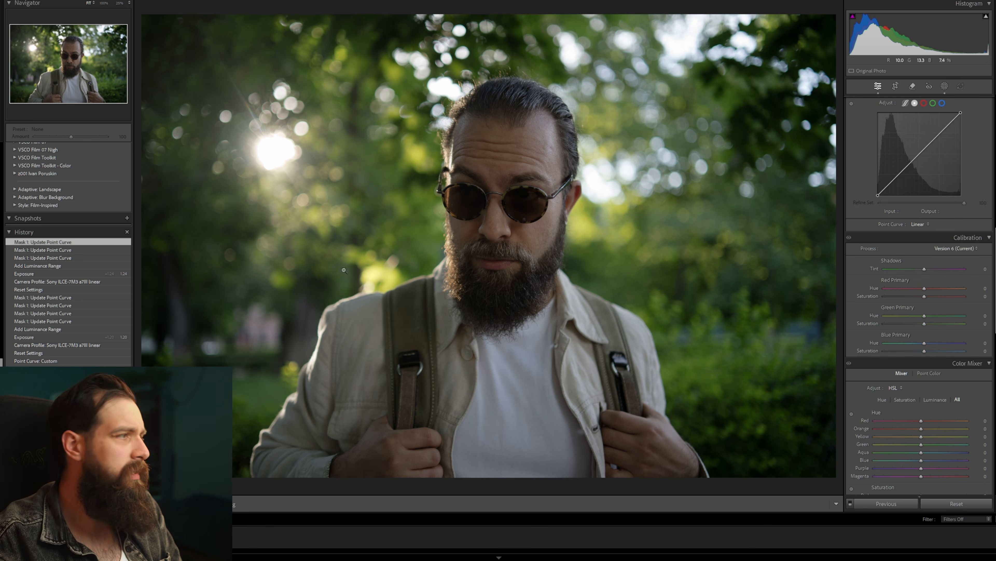
pyautogui.scroll(10, 38, 183)
pyautogui.click(14, 174)
pyautogui.scroll(3, 15, 212)
pyautogui.click(14, 211)
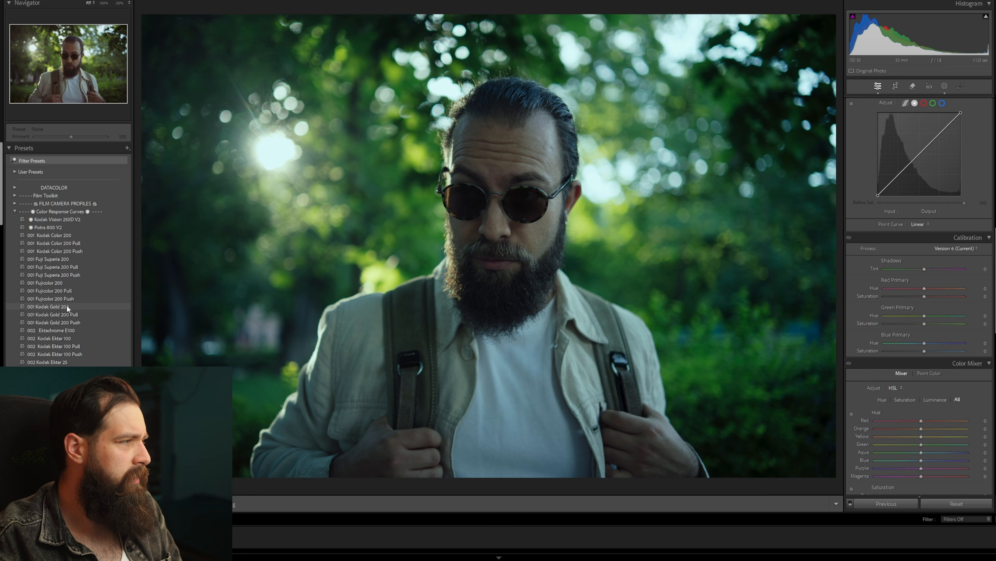
pyautogui.click(66, 306)
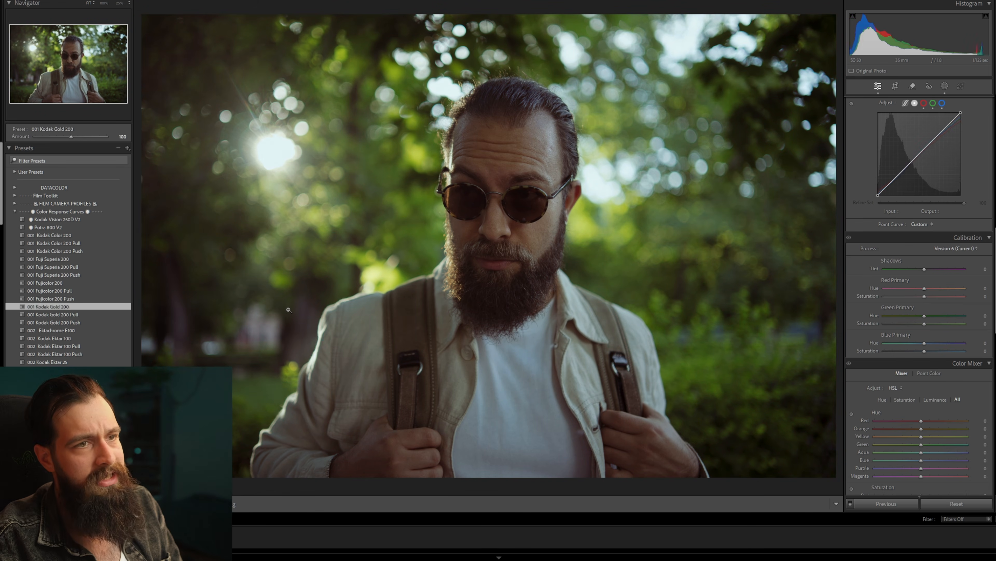
# Add film grain to the portrait with the All in One Grain V3 400 preset.
pyautogui.click(63, 211)
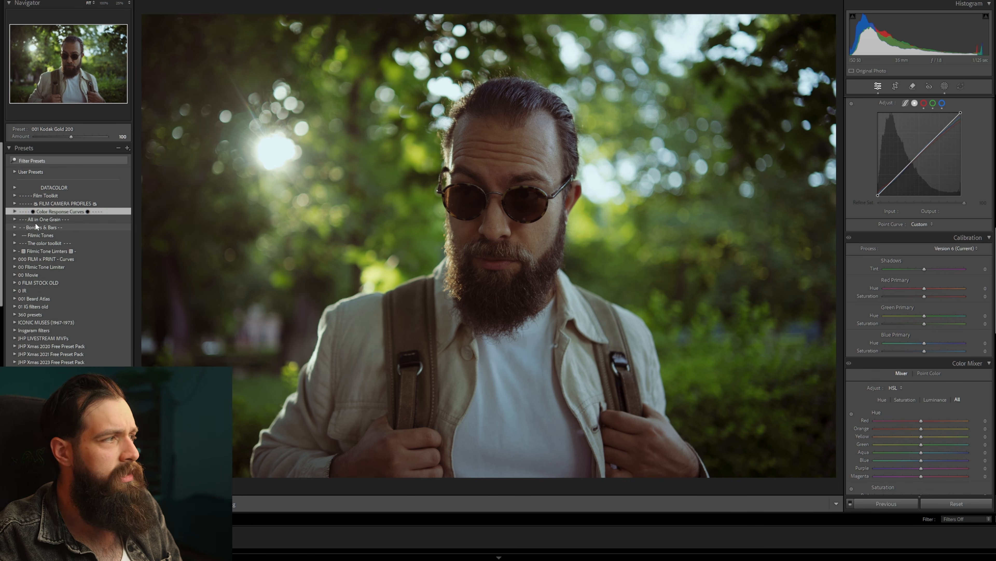
pyautogui.click(43, 219)
pyautogui.click(80, 276)
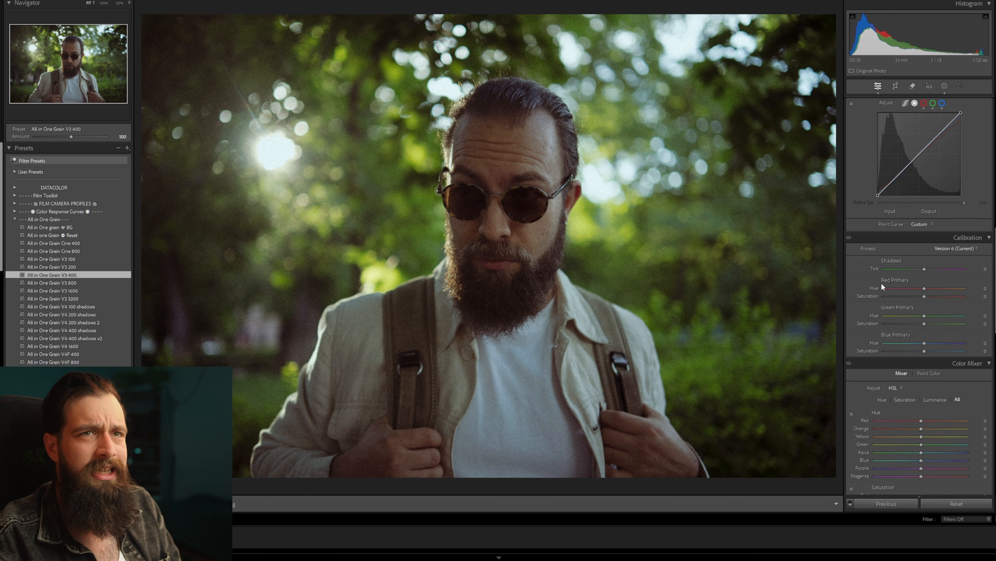
# Set the portrait's shadows to +24 and blacks to +6, and fine-tune the exposure.
pyautogui.scroll(6, 889, 257)
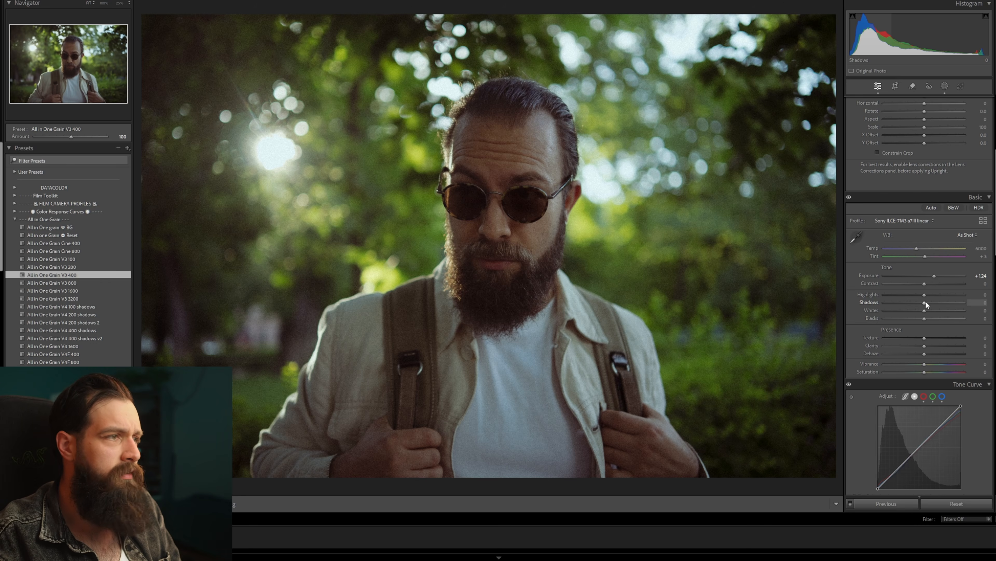
pyautogui.moveTo(926, 301)
pyautogui.mouseDown()
pyautogui.moveTo(935, 302)
pyautogui.moveTo(925, 319)
pyautogui.mouseUp()
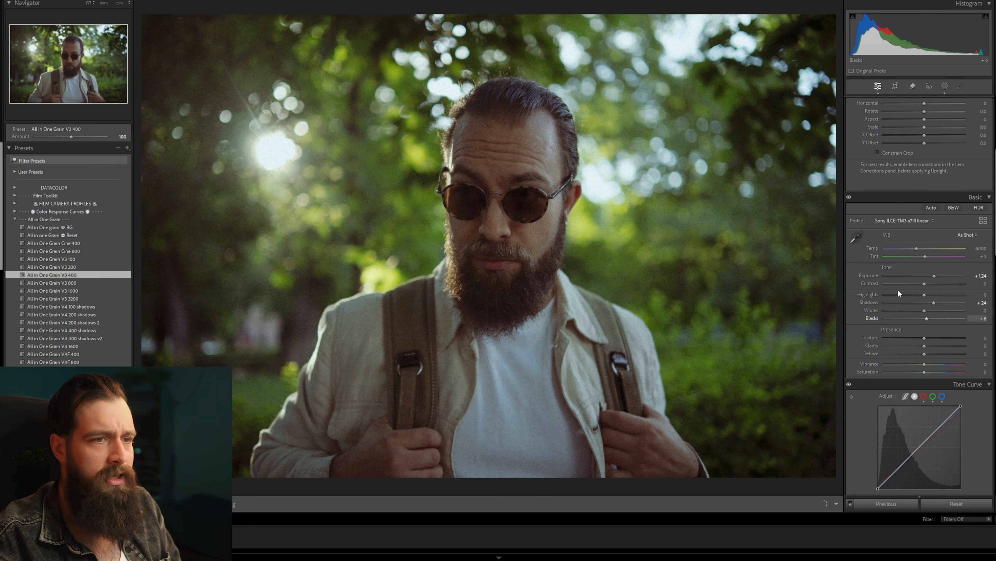
pyautogui.scroll(-3, 928, 268)
pyautogui.moveTo(934, 276); pyautogui.dragTo(932, 267)
# Shift the Green Primary hue to about +33 in the portrait's calibration.
pyautogui.scroll(-6, 874, 241)
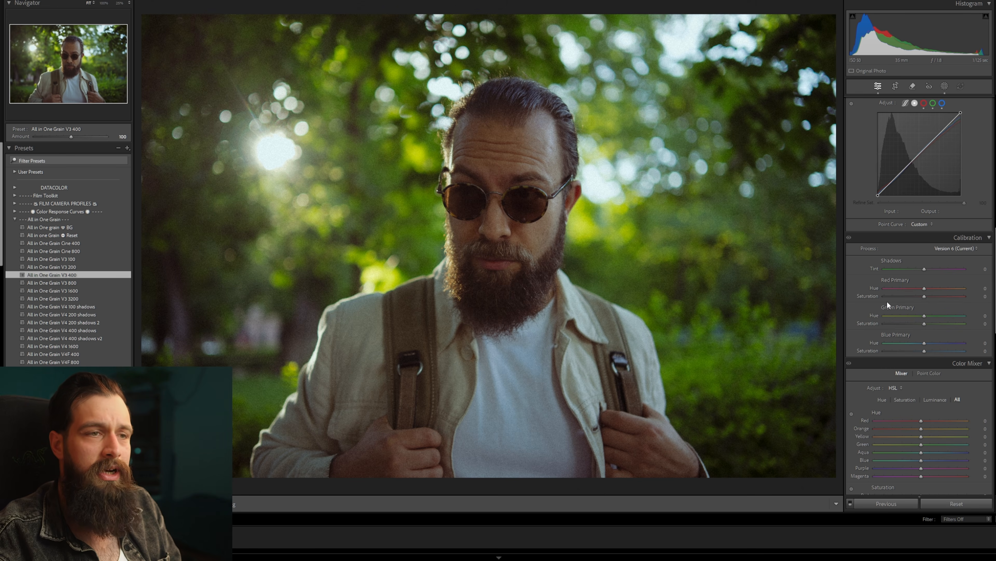
pyautogui.scroll(-3, 886, 300)
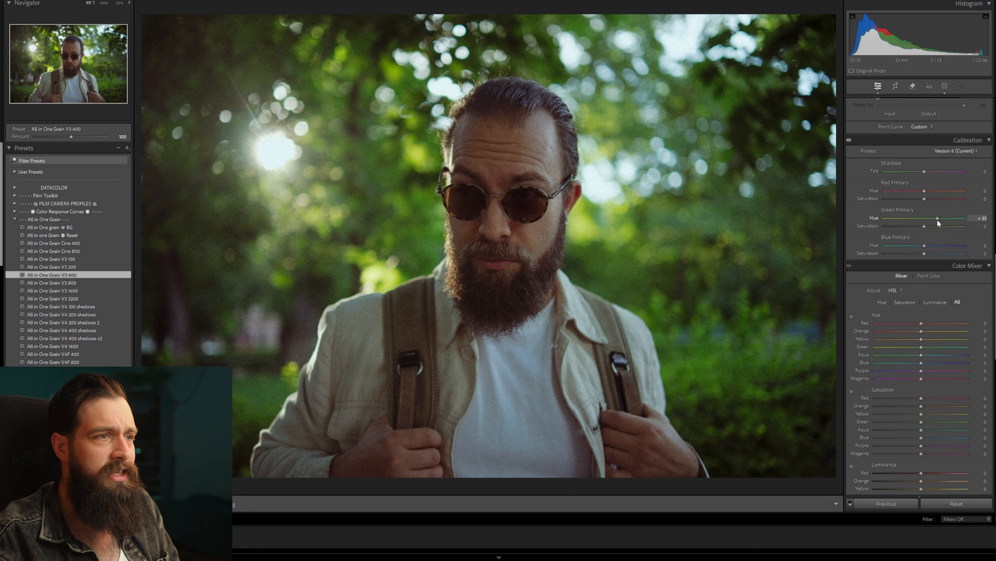
# Color grade the portrait with teal shadows at hue 185 and saturation 13, and warm orange-red midtones and highlights.
pyautogui.scroll(-3, 894, 253)
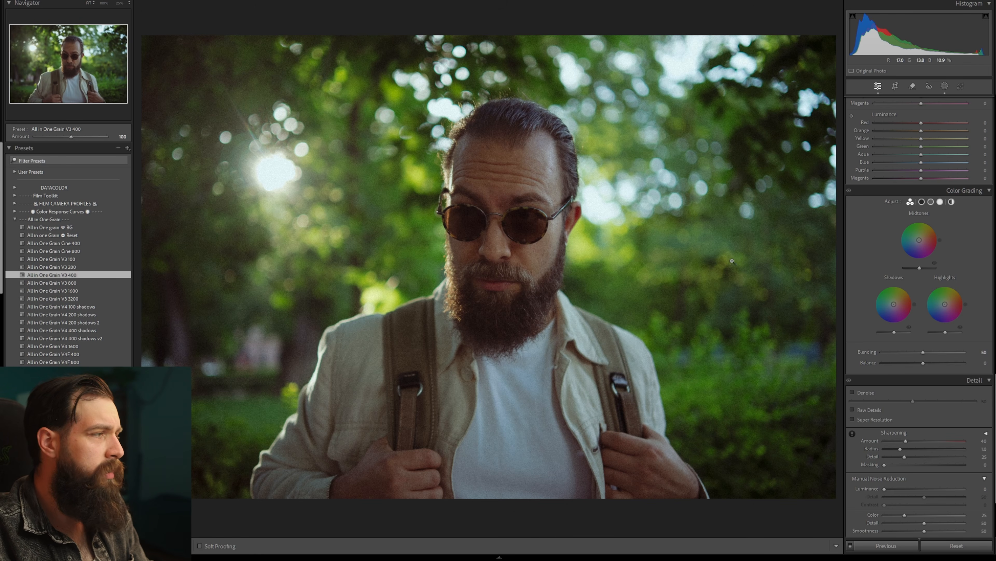
pyautogui.moveTo(894, 308); pyautogui.dragTo(893, 305)
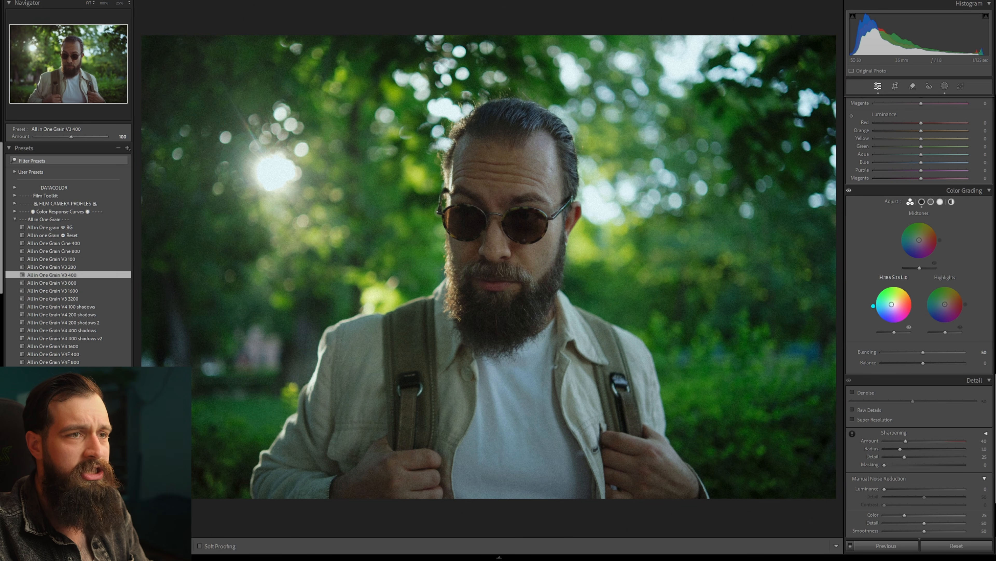
pyautogui.moveTo(919, 239); pyautogui.dragTo(921, 237)
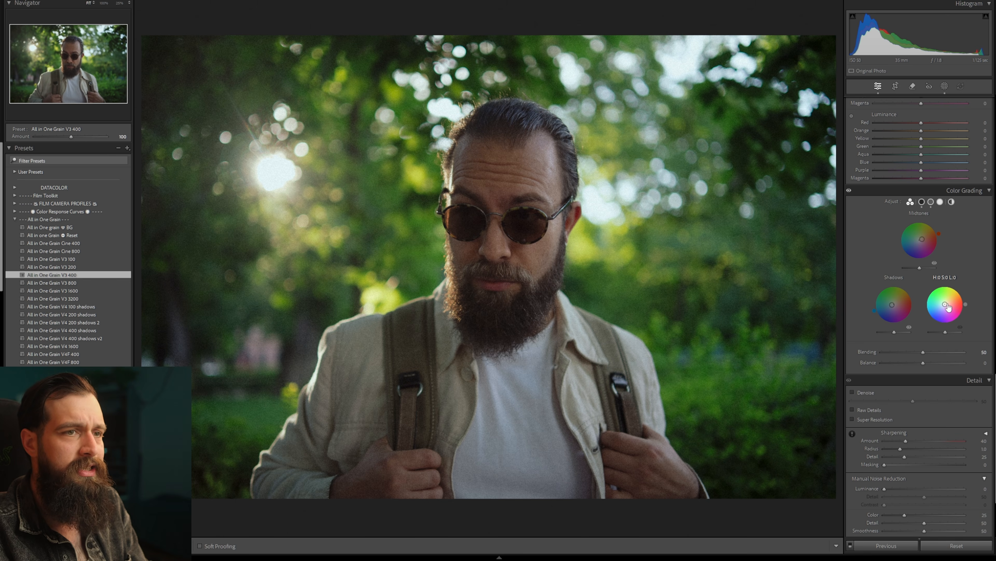
pyautogui.moveTo(945, 304); pyautogui.dragTo(949, 303)
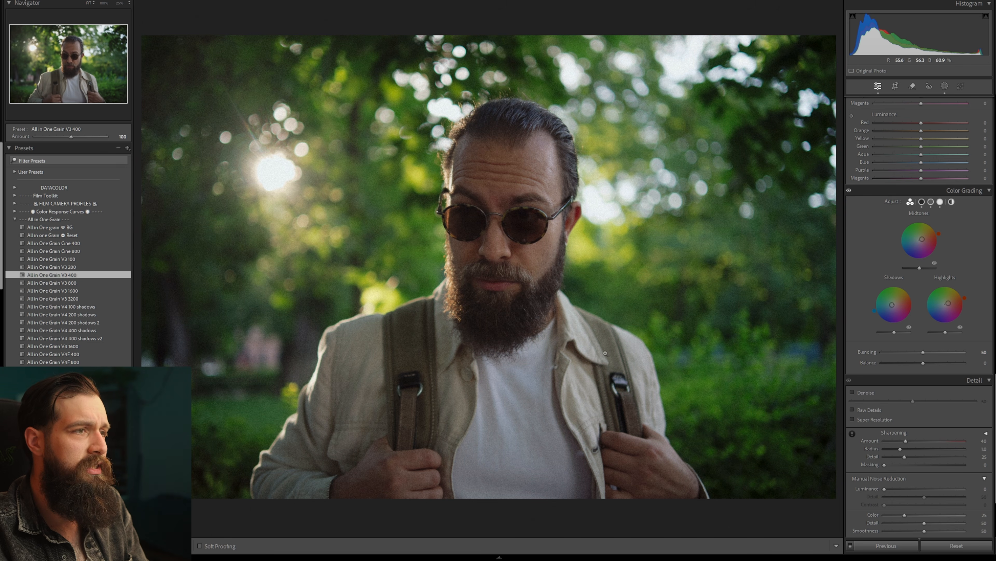
# Try brightening the sunset photo under the Adobe Color profile and reset the exposure.
pyautogui.scroll(5, 856, 252)
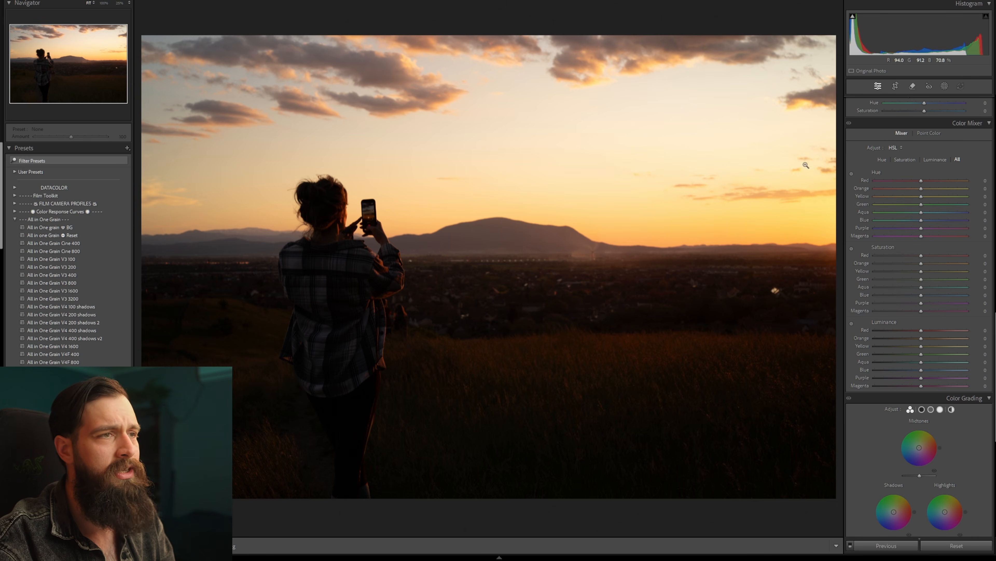
pyautogui.moveTo(909, 36); pyautogui.dragTo(952, 36)
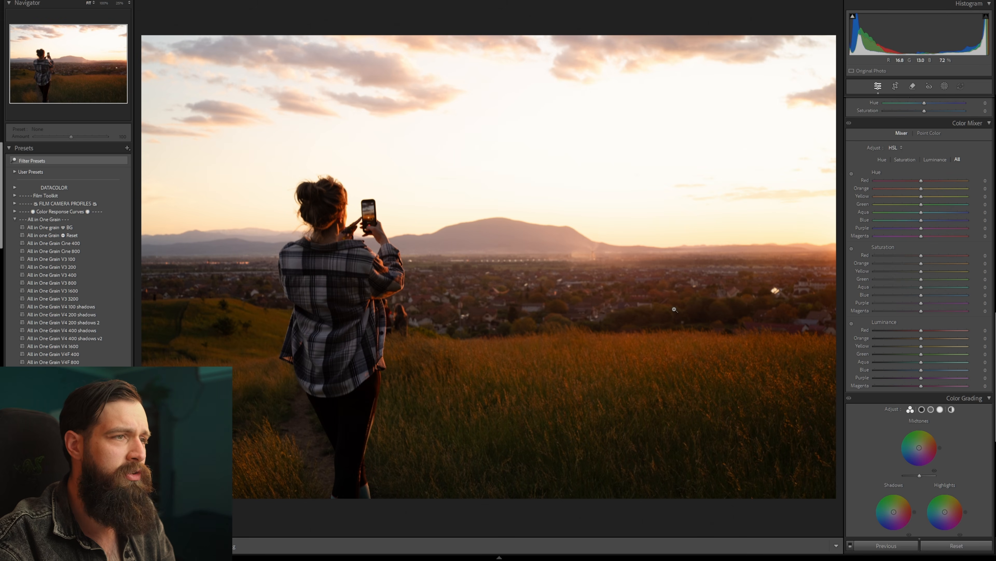
pyautogui.doubleClick(915, 38)
# Apply the Sony ILCE-7M3 a7III linear profile to the sunset photo and raise its exposure to +1.48.
pyautogui.scroll(10, 871, 211)
pyautogui.click(889, 207)
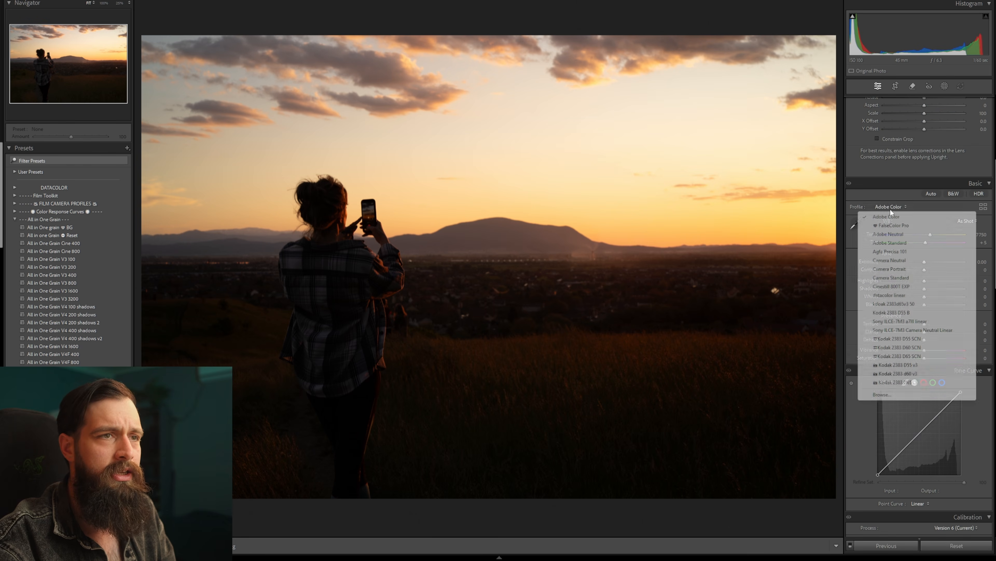
pyautogui.click(914, 321)
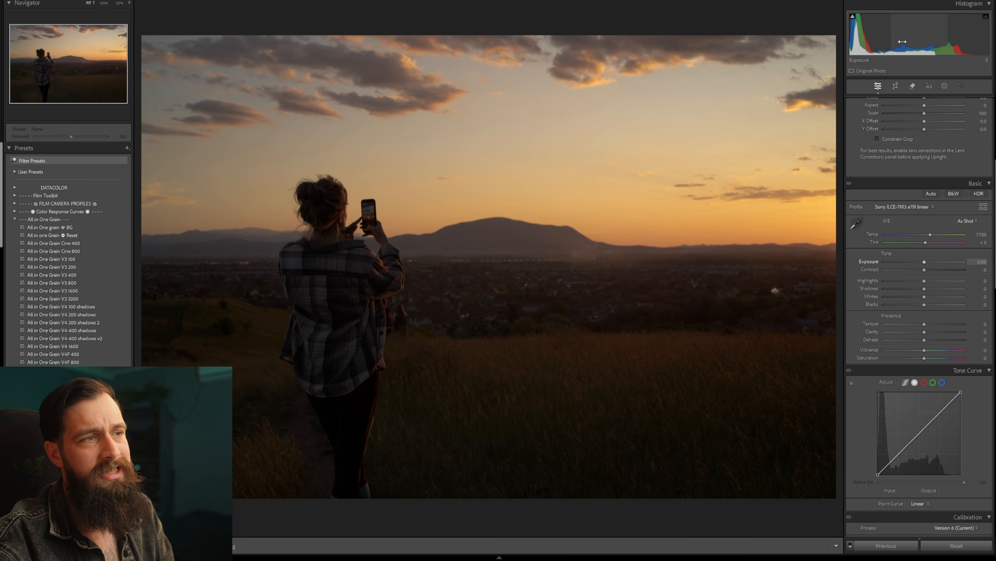
pyautogui.moveTo(903, 41); pyautogui.dragTo(948, 41)
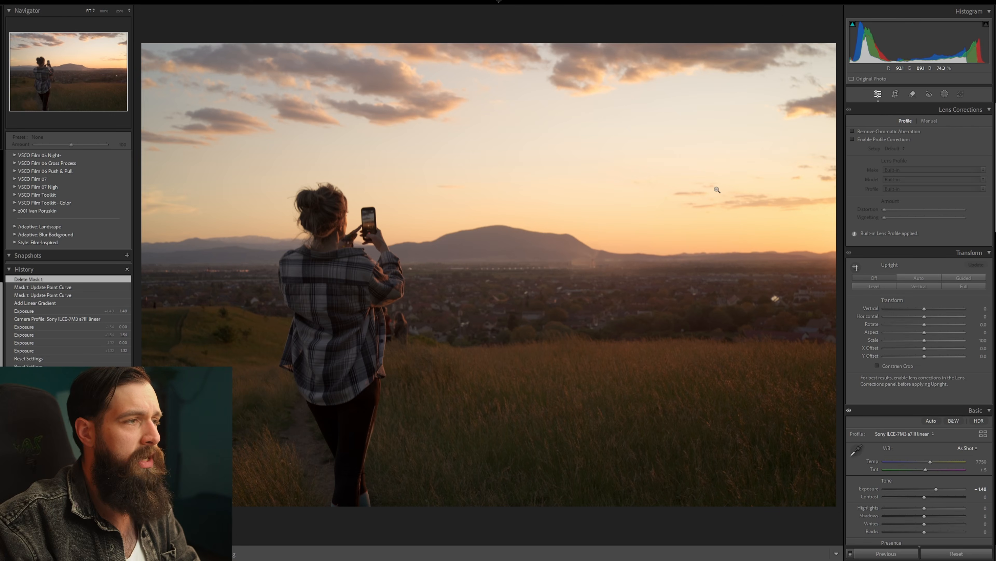
# Add a linear gradient mask rising from the lower field and move it up over the foreground of the sunset photo.
pyautogui.click(945, 93)
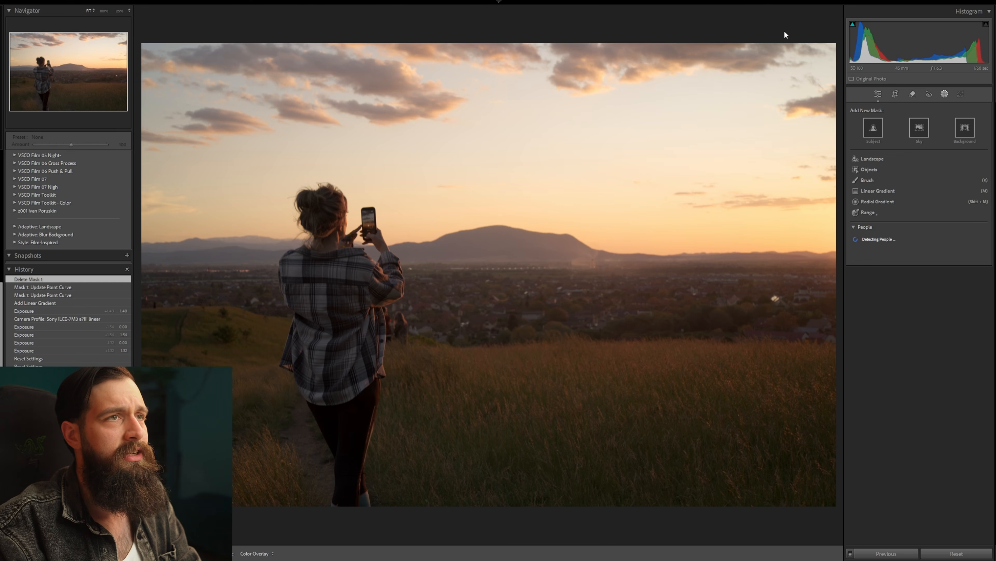
pyautogui.click(871, 191)
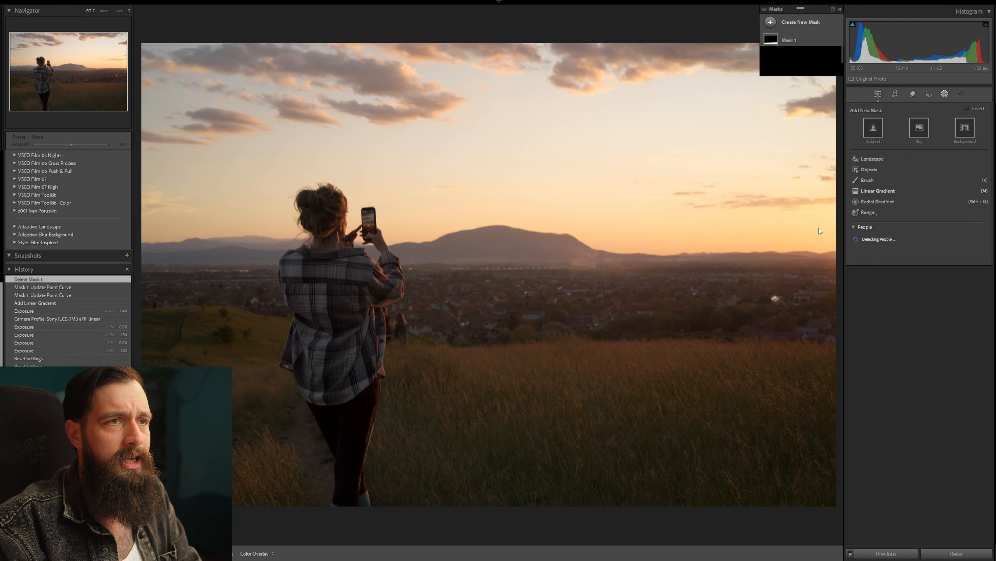
pyautogui.moveTo(544, 461); pyautogui.dragTo(534, 358)
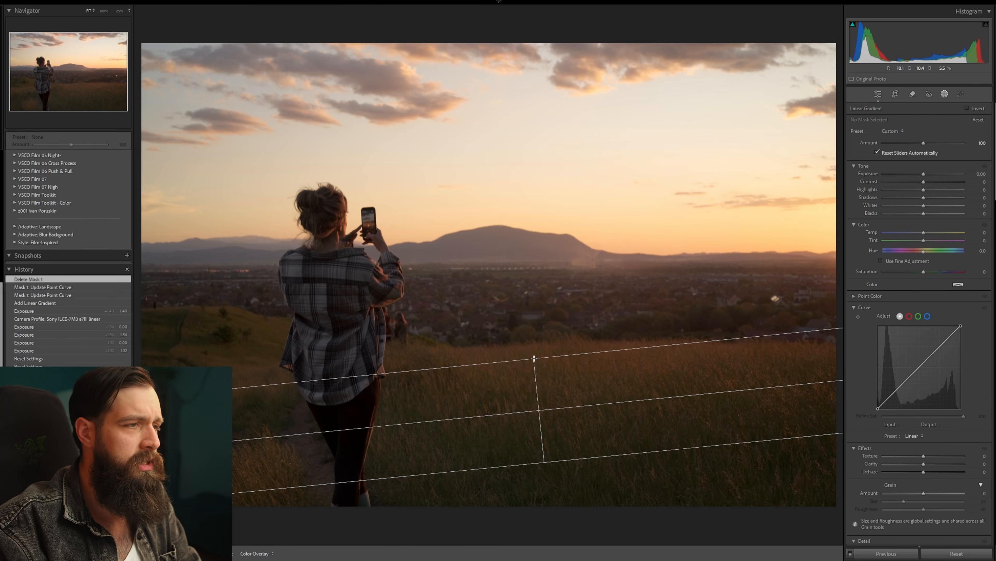
pyautogui.moveTo(539, 411)
pyautogui.mouseDown()
pyautogui.moveTo(534, 372)
pyautogui.moveTo(576, 372)
pyautogui.mouseUp()
# Darken the gradient-masked foreground with its point curve, placing a shadow point at input 57, output 29, and check the mask overlay.
pyautogui.moveTo(915, 373); pyautogui.dragTo(897, 401)
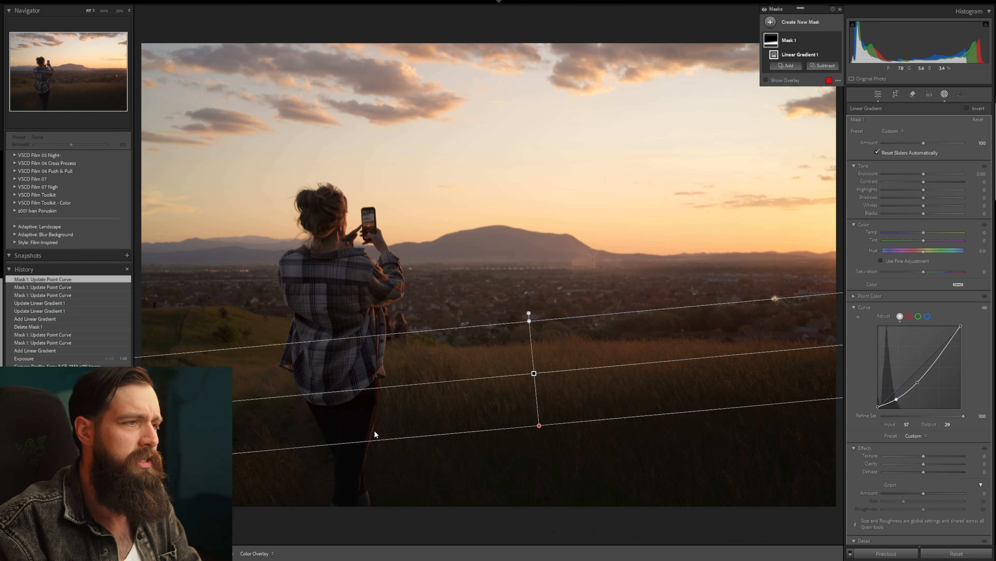
pyautogui.press('o')
pyautogui.press('o')
# Add a full-range luminance mask and shape its curve into a soft S, with white output 237 and a shadow point at 72/67.
pyautogui.hotkey('shift', 'q')
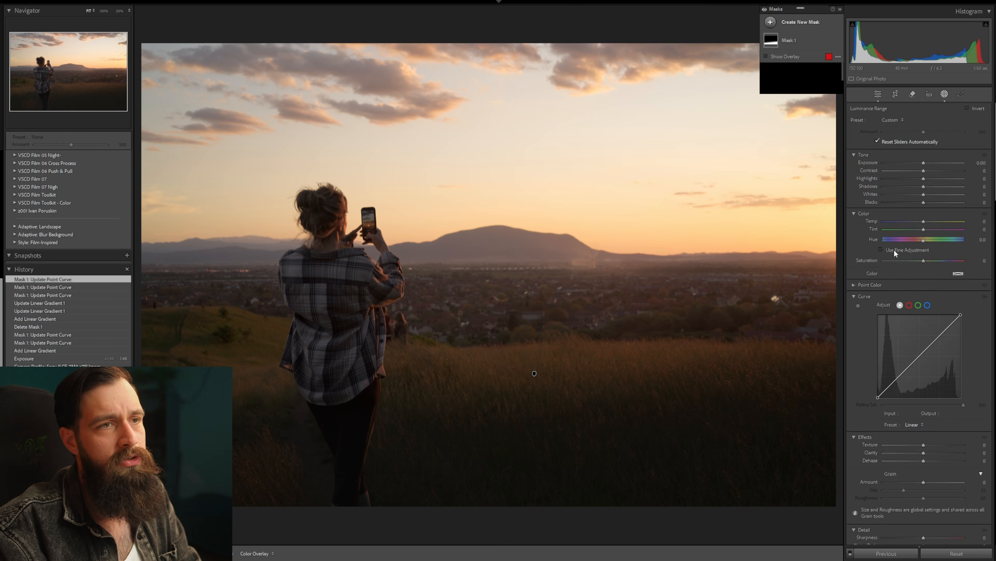
pyautogui.click(901, 123)
pyautogui.scroll(-3, 906, 281)
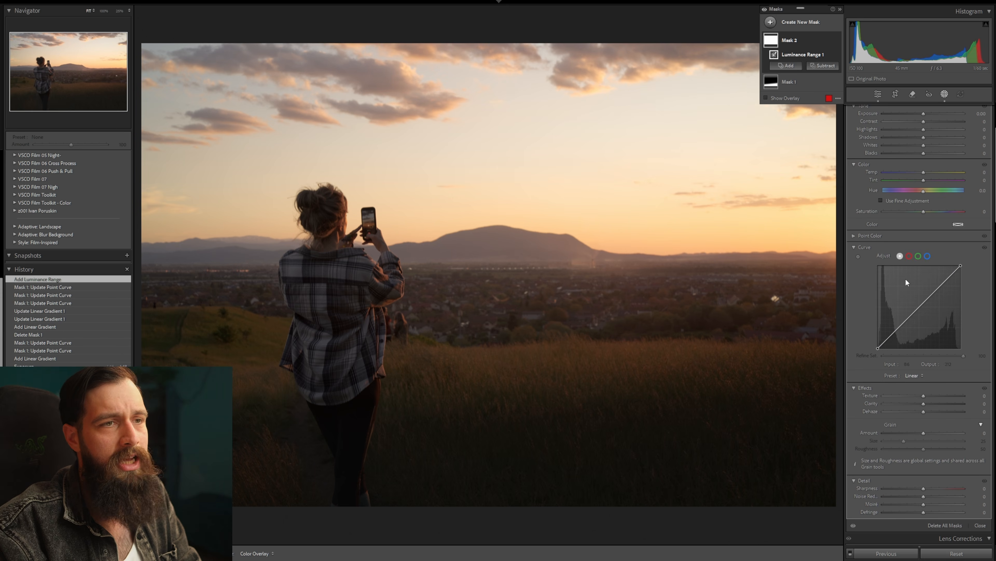
pyautogui.moveTo(942, 287); pyautogui.dragTo(961, 271)
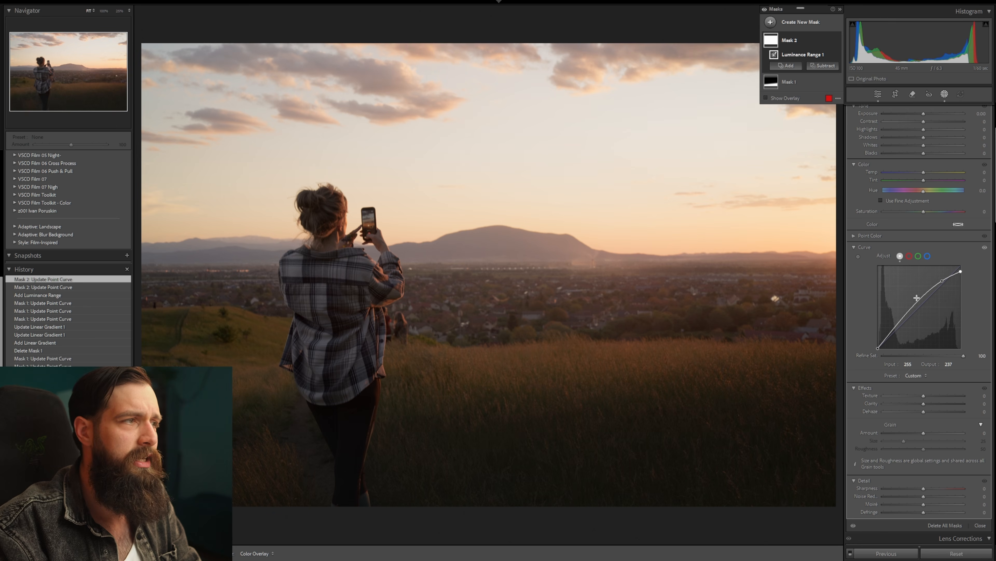
pyautogui.moveTo(910, 305)
pyautogui.mouseDown()
pyautogui.moveTo(899, 330)
pyautogui.moveTo(915, 309)
pyautogui.mouseUp()
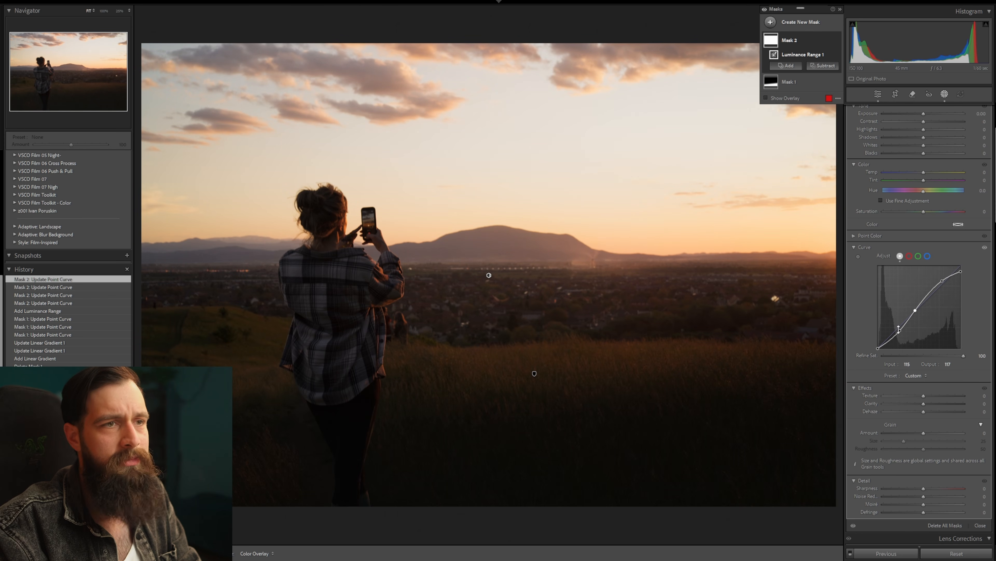
pyautogui.moveTo(900, 330)
pyautogui.mouseDown()
pyautogui.moveTo(876, 345)
pyautogui.moveTo(901, 329)
pyautogui.mouseUp()
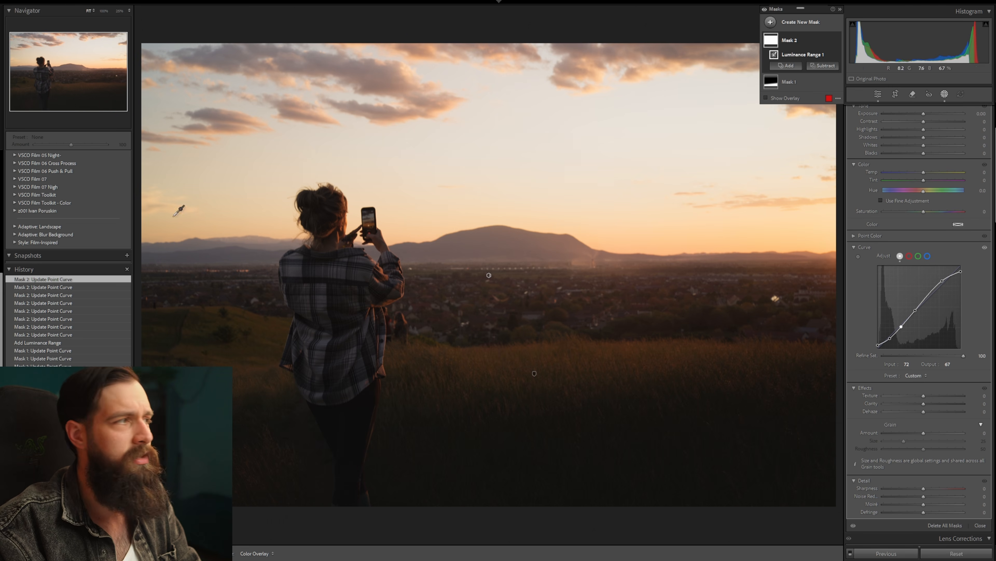
# Apply the All in One Grain V3 800 preset and the 001 Fujicolor 200 color response preset to the sunset photo.
pyautogui.scroll(10, 72, 255)
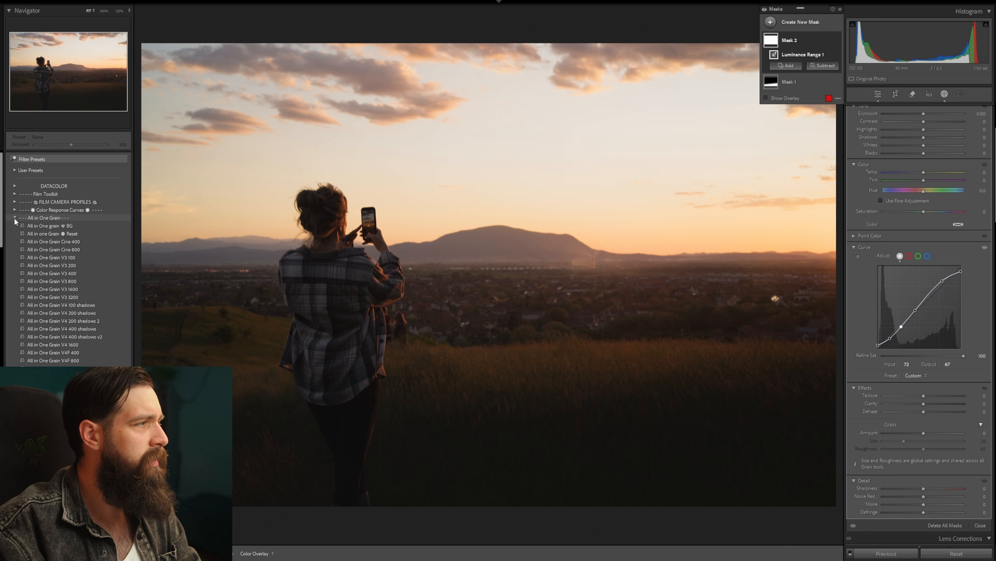
pyautogui.click(73, 281)
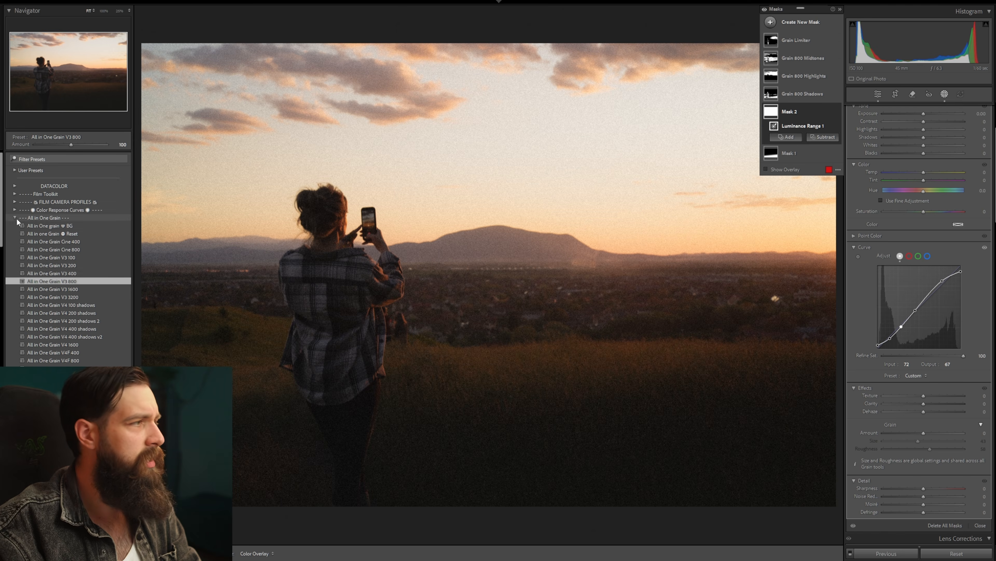
pyautogui.click(15, 210)
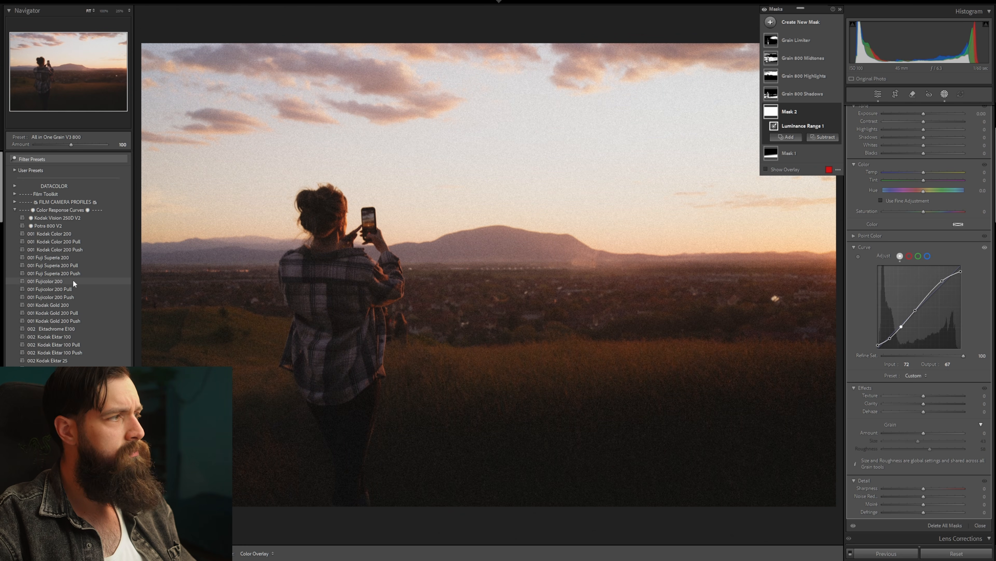
pyautogui.click(73, 280)
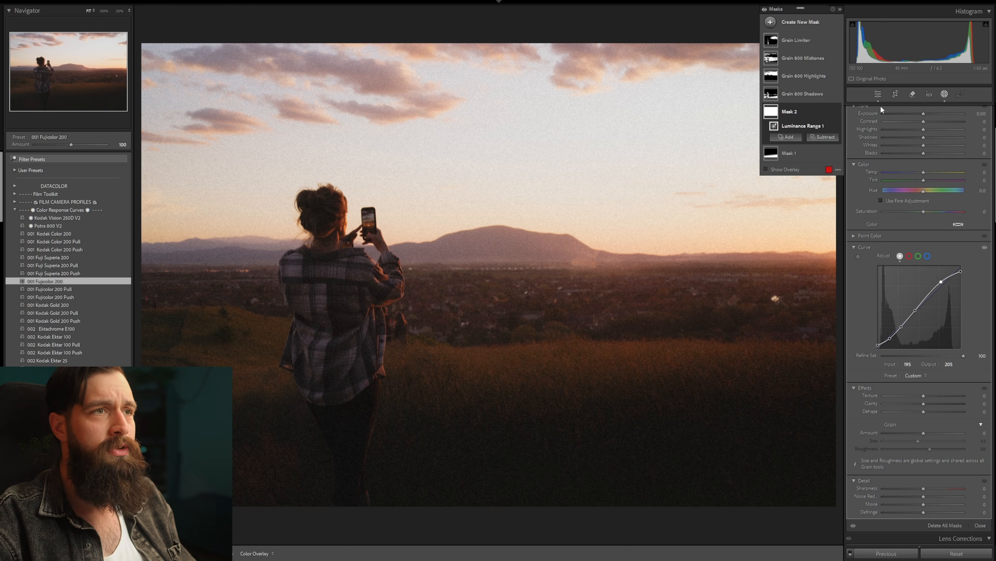
# Reduce Refine Saturation to 47 on the luminance mask's curve and try adjusting the photo's overall saturation.
pyautogui.click(923, 356)
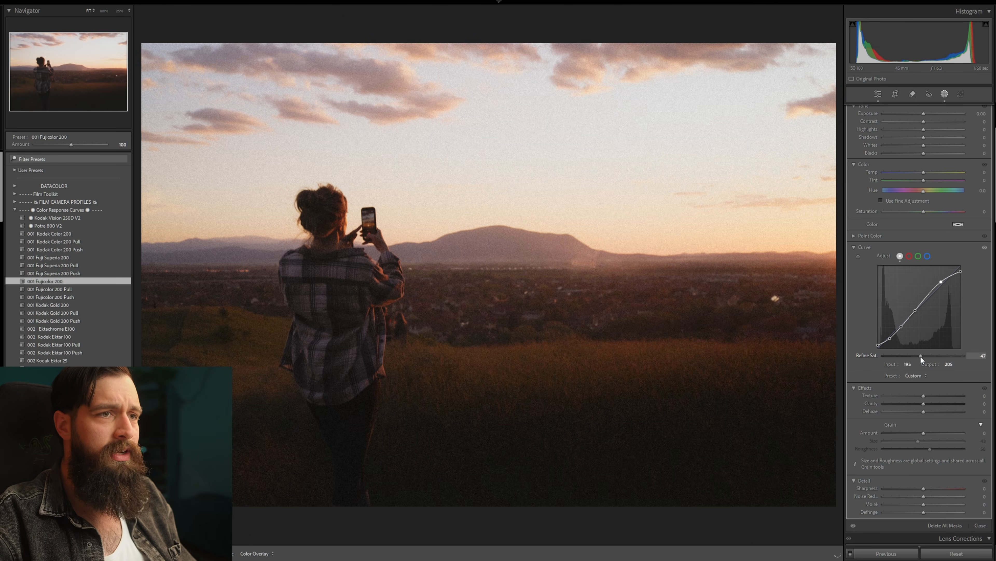
pyautogui.scroll(-15, 887, 304)
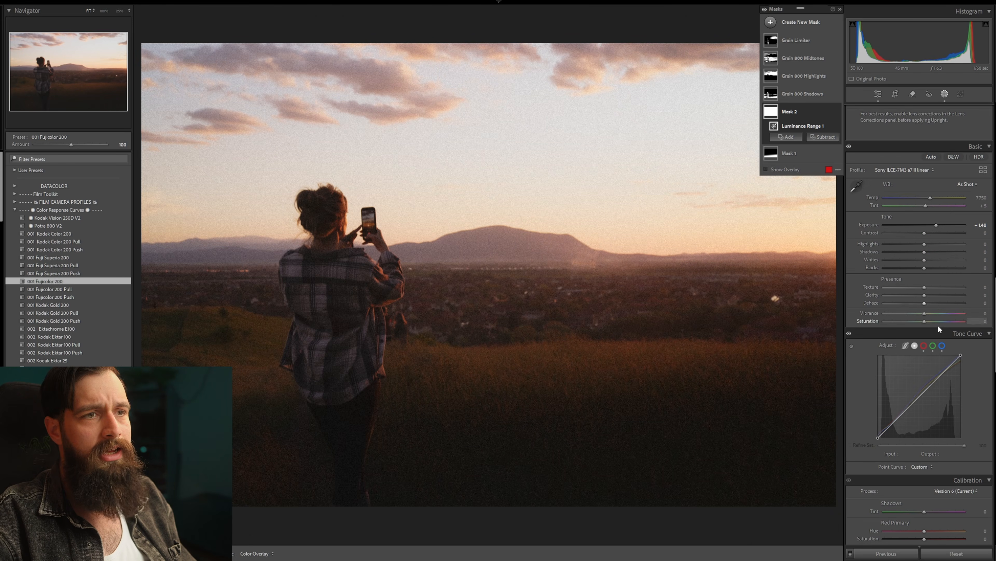
pyautogui.moveTo(943, 320); pyautogui.dragTo(930, 313)
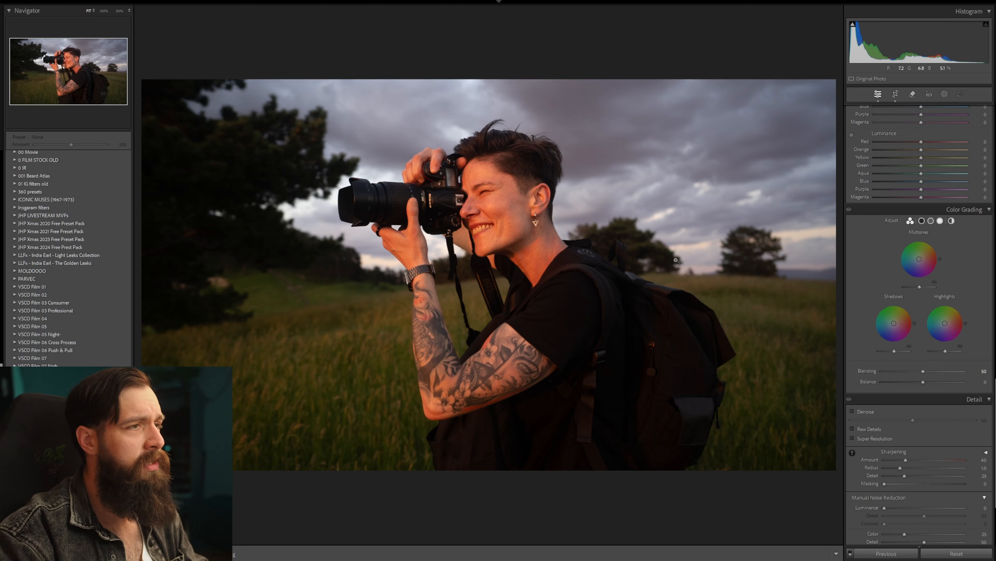
# Reset the exposure of the photographer portrait to compare it with the original capture, and undo the reset.
pyautogui.scroll(10, 887, 253)
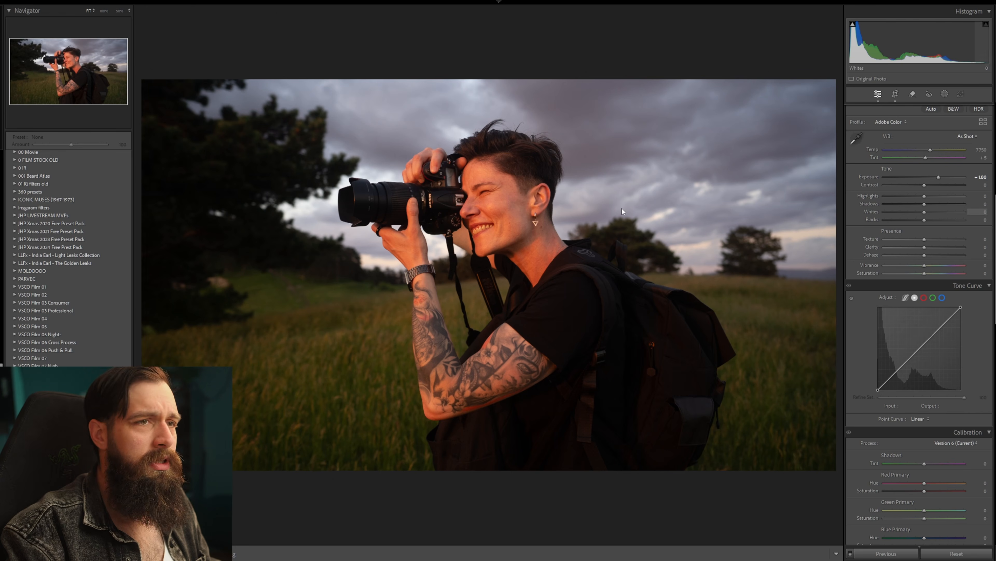
pyautogui.doubleClick(937, 34)
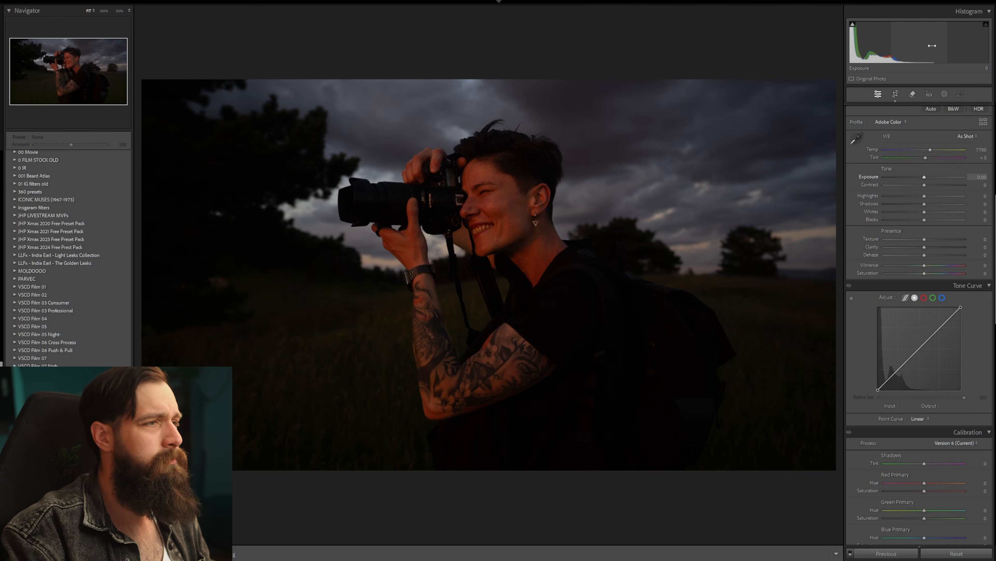
pyautogui.hotkey('ctrl', 'z')
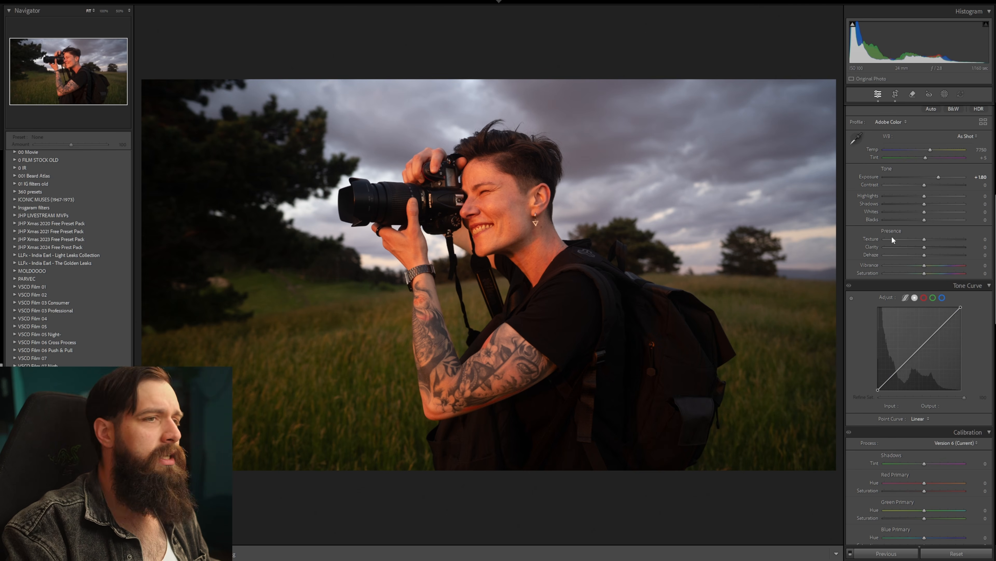
# Apply the Sony ILCE-7M3 a7III linear profile to the photographer portrait and add a luminance range mask covering all tones.
pyautogui.click(906, 125)
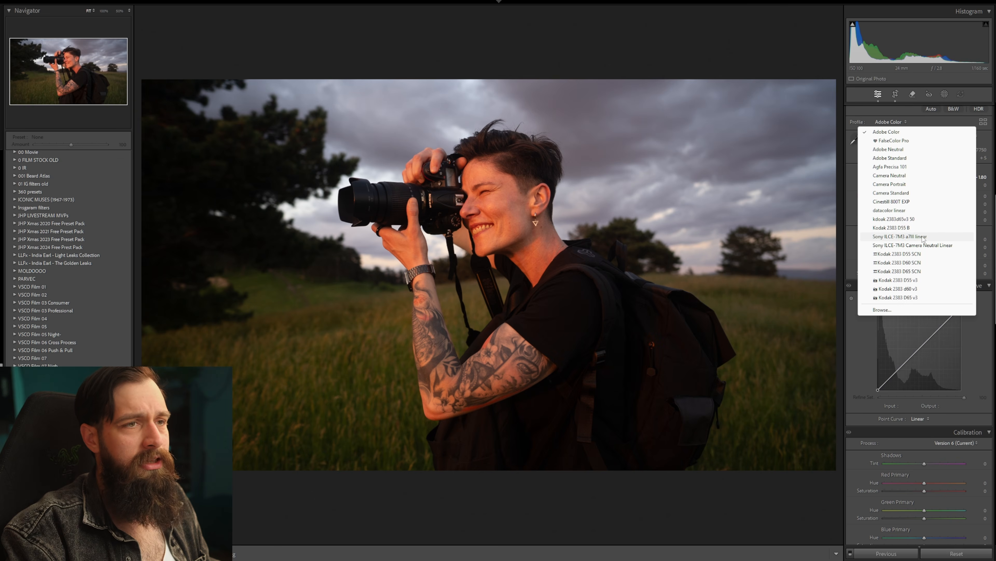
pyautogui.click(923, 239)
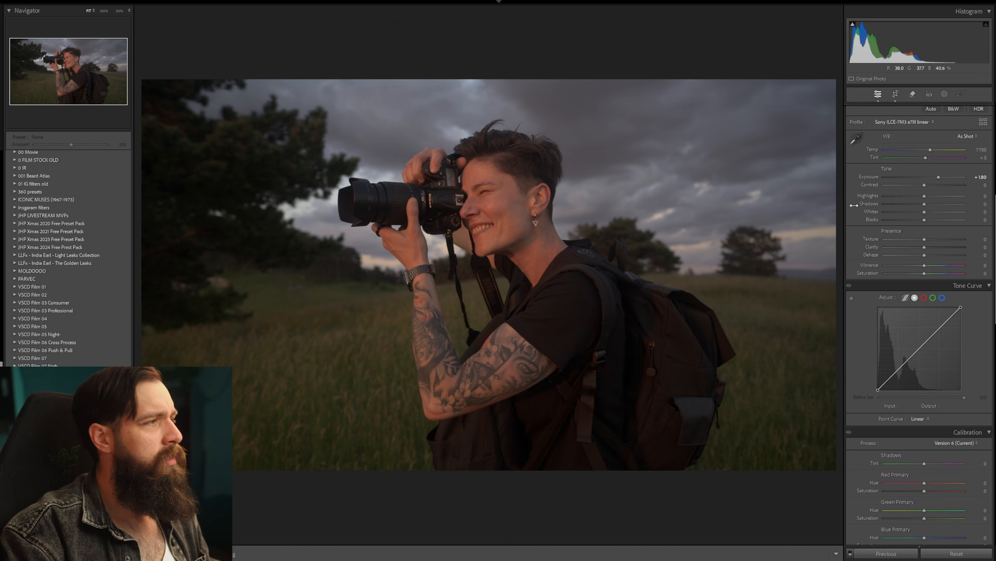
pyautogui.hotkey('shift', 'q')
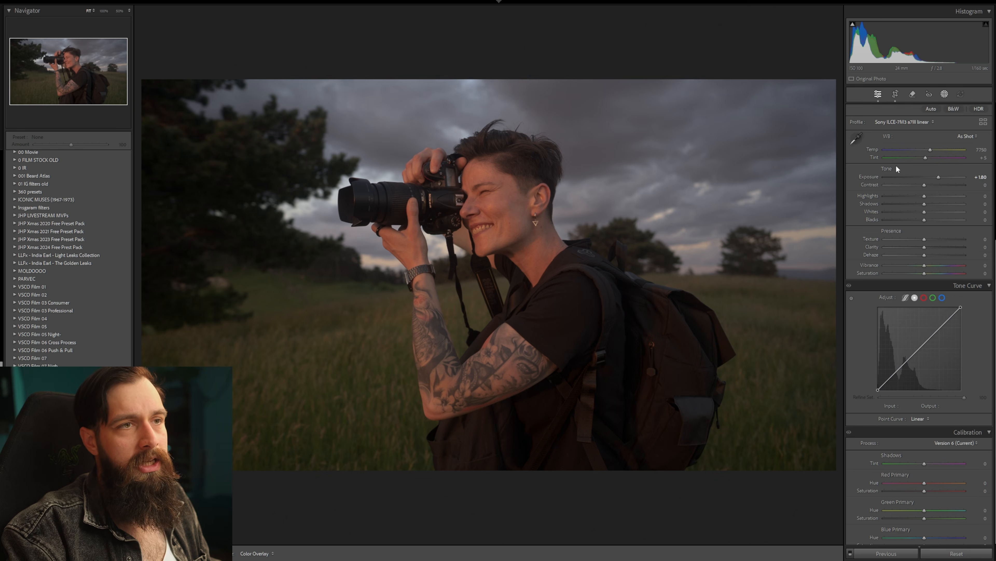
pyautogui.click(908, 121)
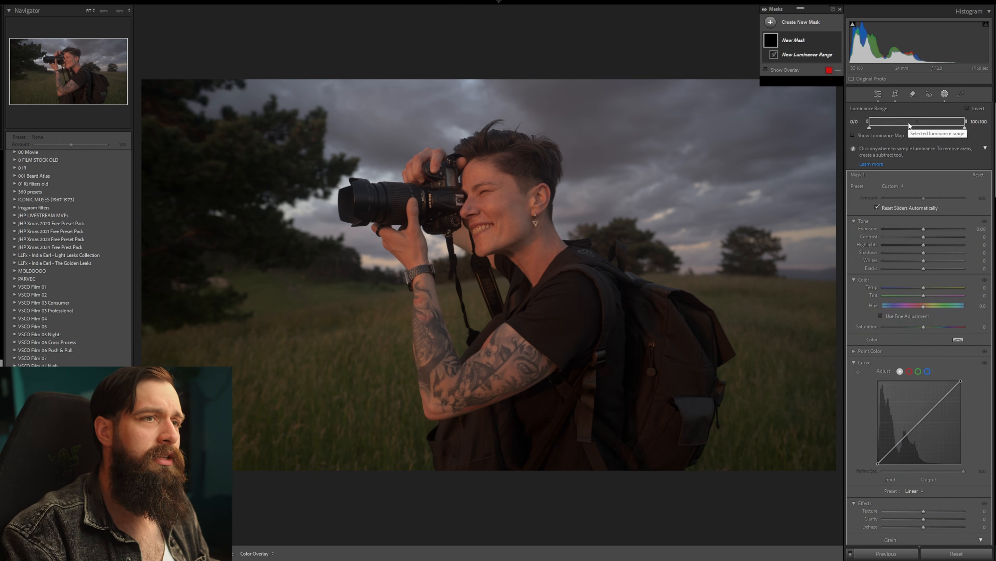
# Shape the luminance mask's curve into an S with lifted highlights and a shadow point at input 30, output 25.
pyautogui.scroll(-3, 912, 193)
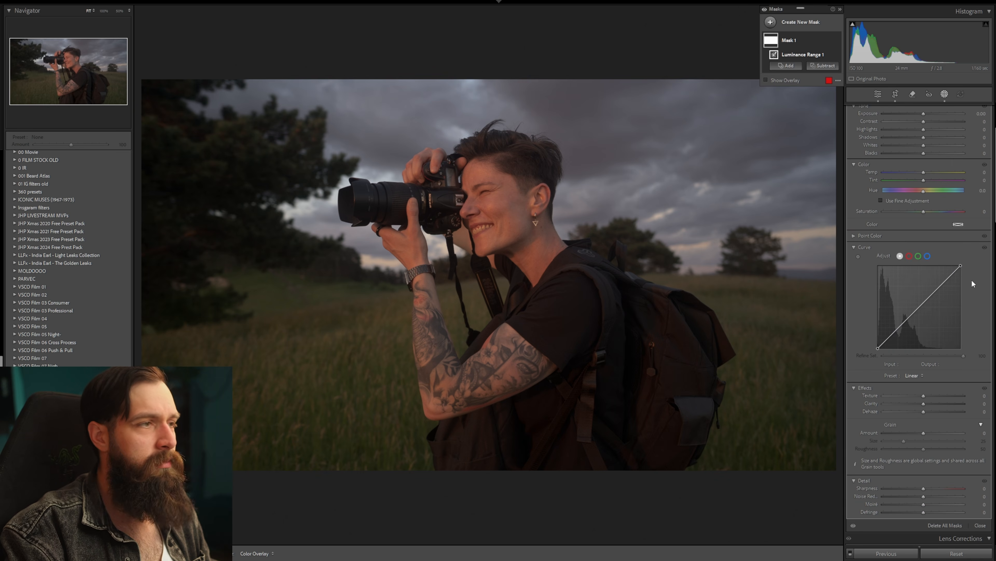
pyautogui.moveTo(946, 281)
pyautogui.mouseDown()
pyautogui.moveTo(967, 272)
pyautogui.moveTo(940, 276)
pyautogui.mouseUp()
pyautogui.moveTo(885, 341)
pyautogui.mouseDown()
pyautogui.moveTo(876, 348)
pyautogui.moveTo(905, 314)
pyautogui.moveTo(887, 340)
pyautogui.mouseUp()
pyautogui.click(896, 332)
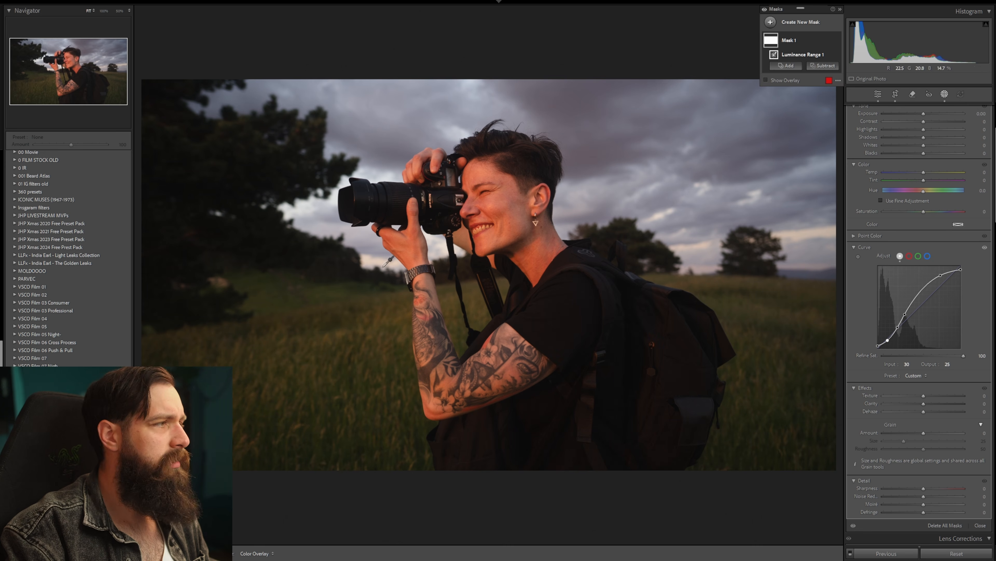
# Apply the All in One Grain V3 800 preset to the photographer portrait.
pyautogui.scroll(5, 46, 237)
pyautogui.scroll(5, 46, 237)
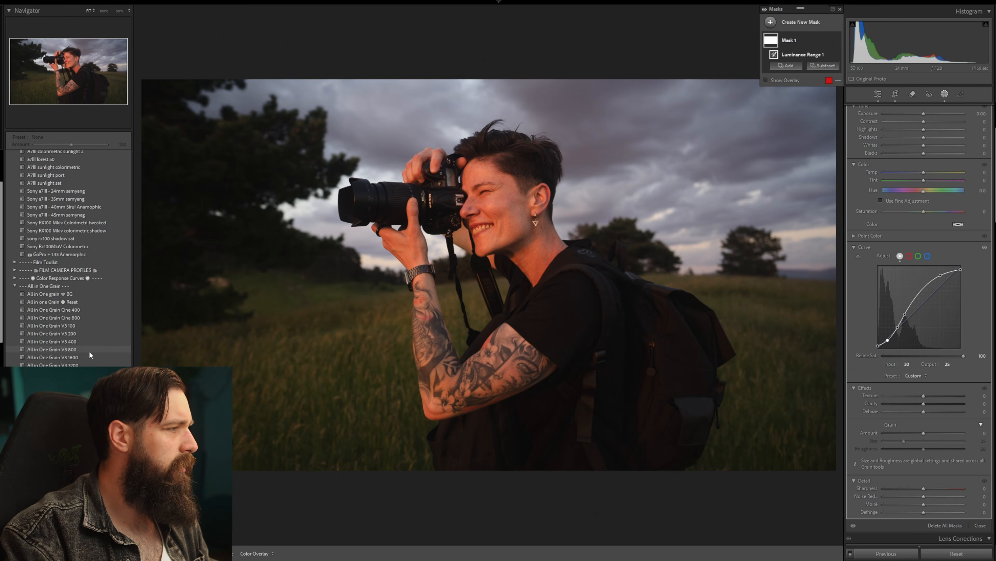
pyautogui.click(72, 348)
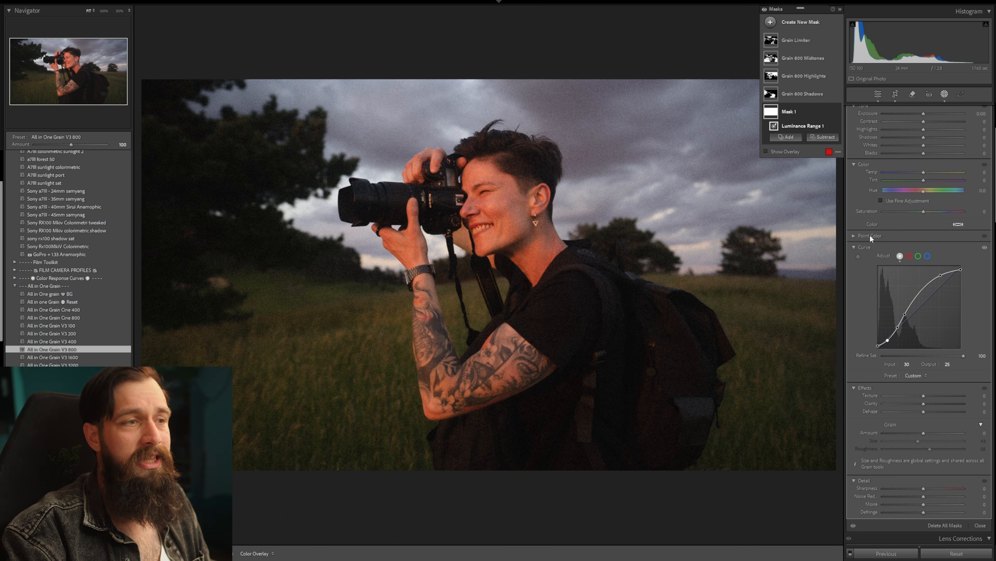
# Apply the 003 Kodak Portra 160 NC preset from the Color Response Curves group to the photographer portrait.
pyautogui.scroll(-3, 18, 209)
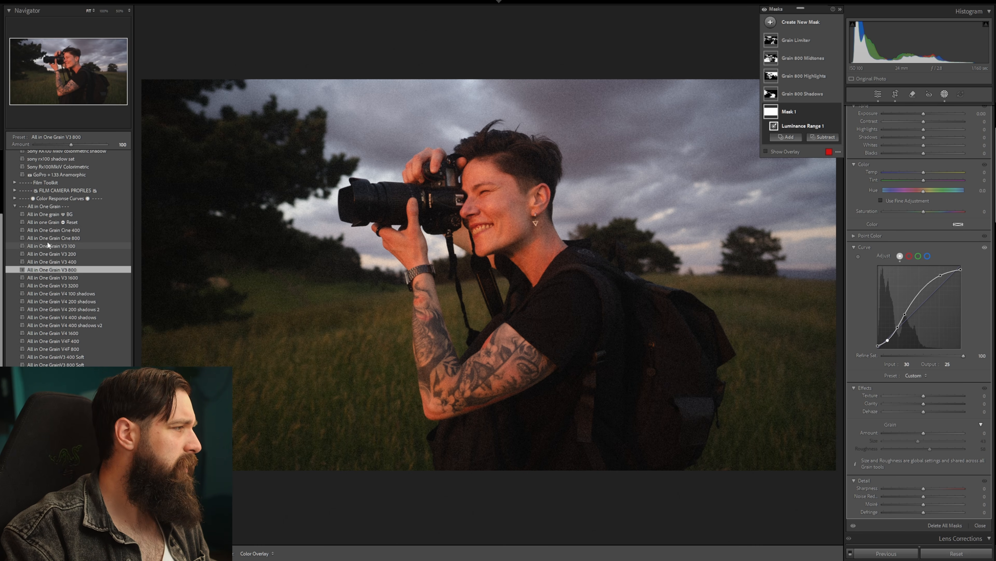
pyautogui.click(15, 206)
pyautogui.click(15, 198)
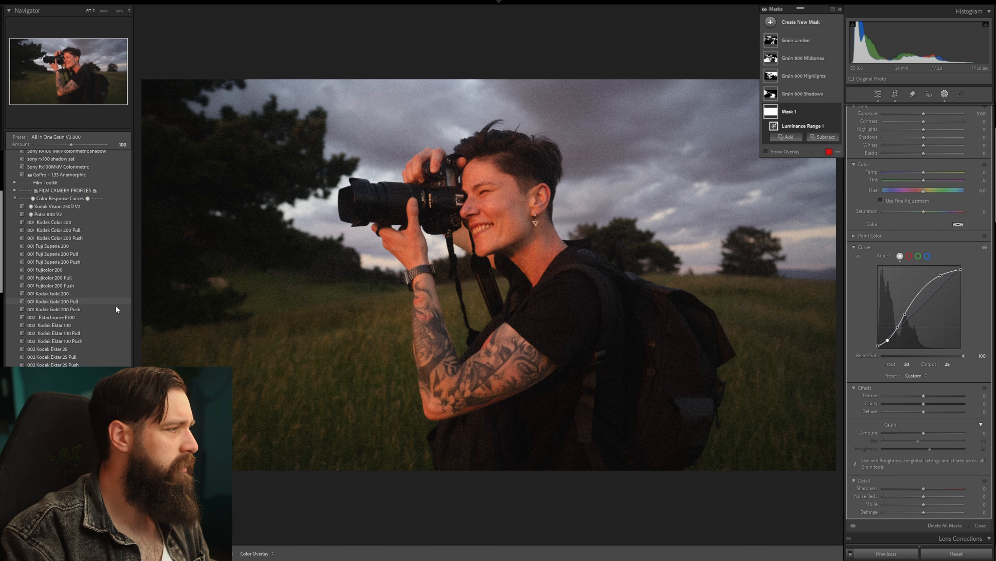
pyautogui.scroll(-4, 63, 320)
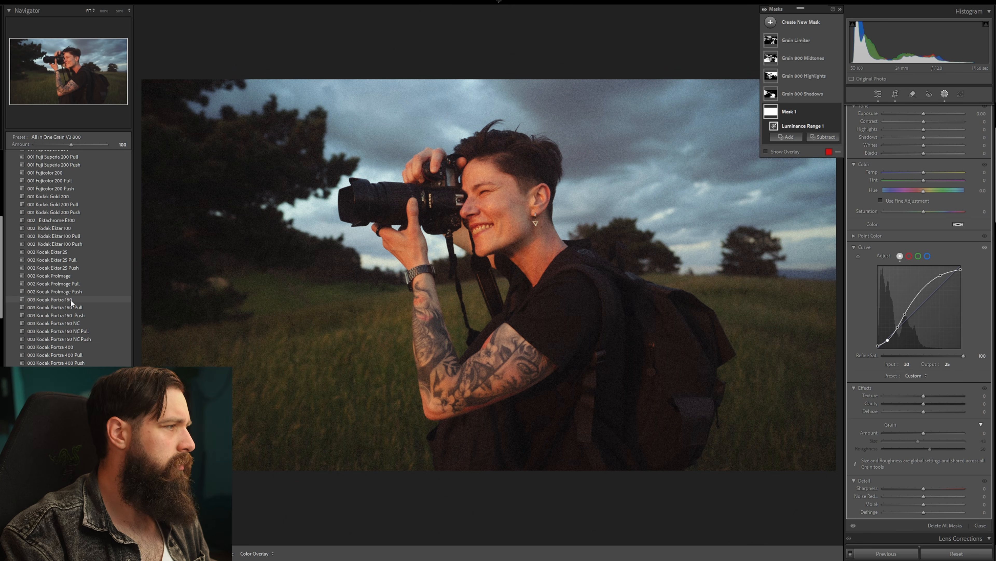
pyautogui.click(74, 324)
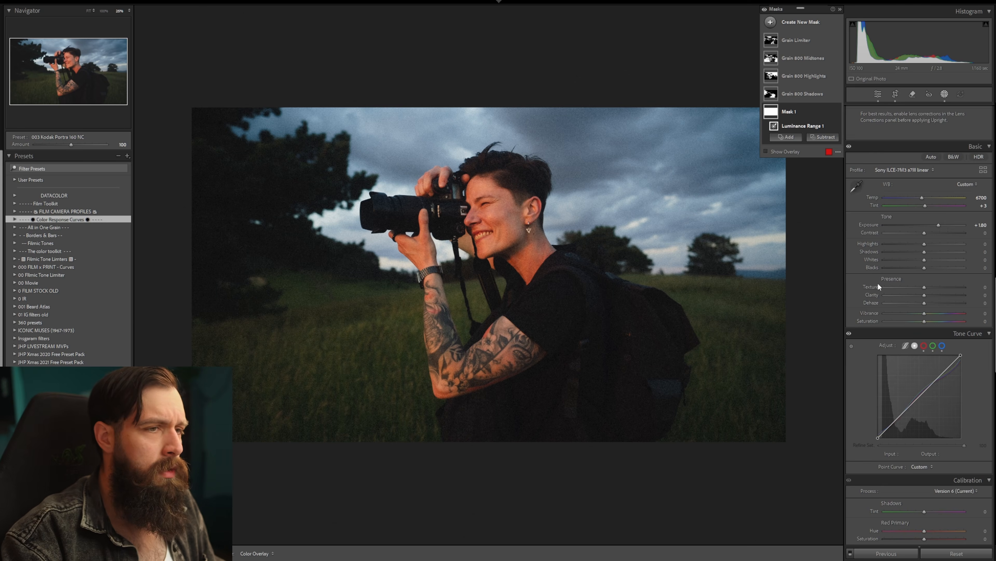
# Adjust the color mixer: hue orange +3, yellow -10, blue -17, and luminance orange +11, yellow +42.
pyautogui.scroll(-12, 877, 282)
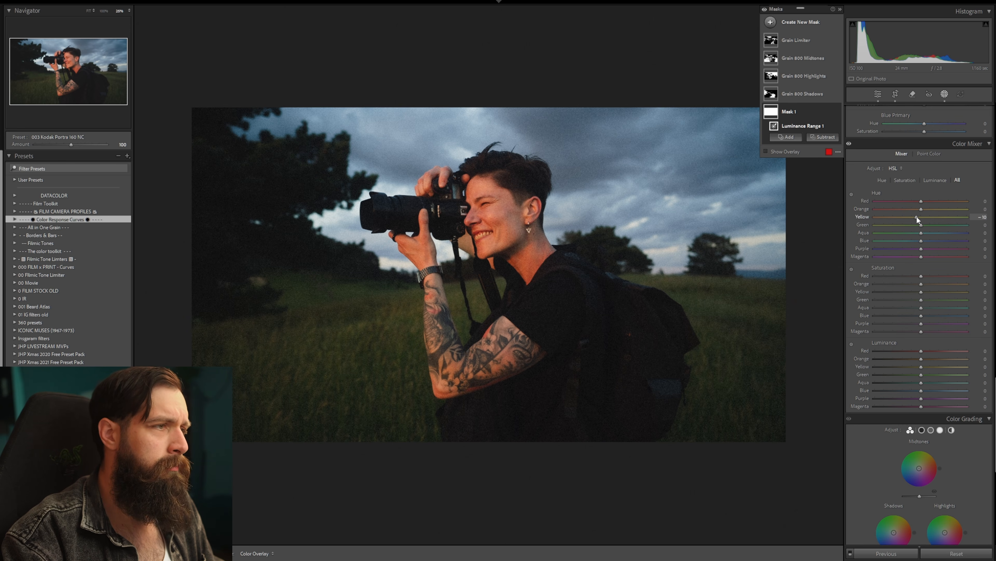
pyautogui.moveTo(920, 210); pyautogui.dragTo(922, 210)
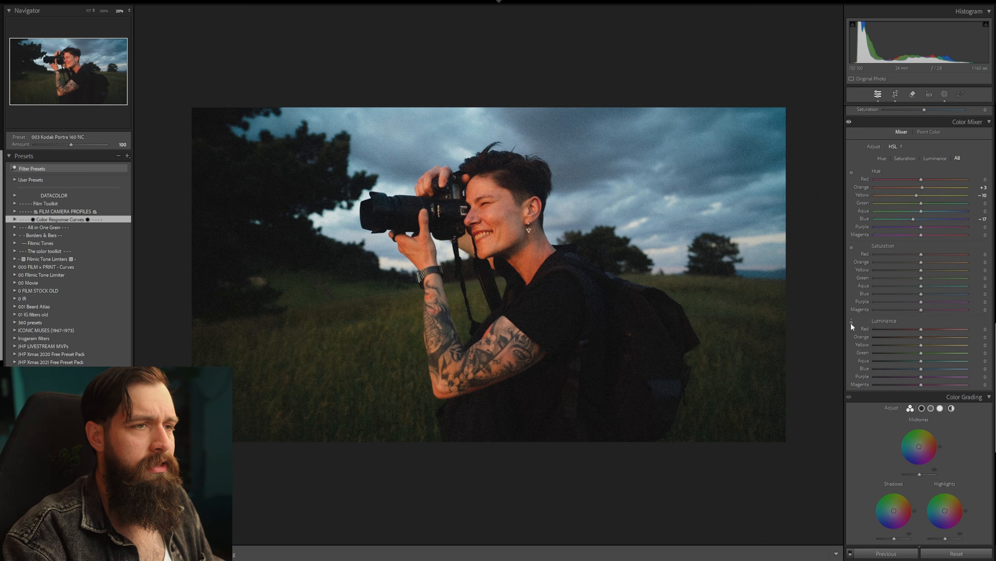
pyautogui.click(851, 323)
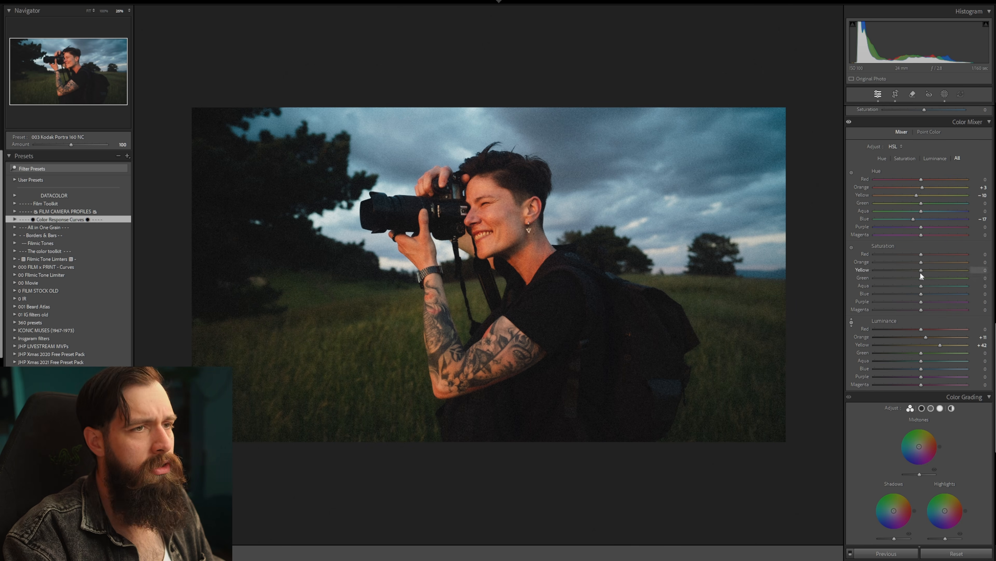
pyautogui.scroll(-4, 884, 353)
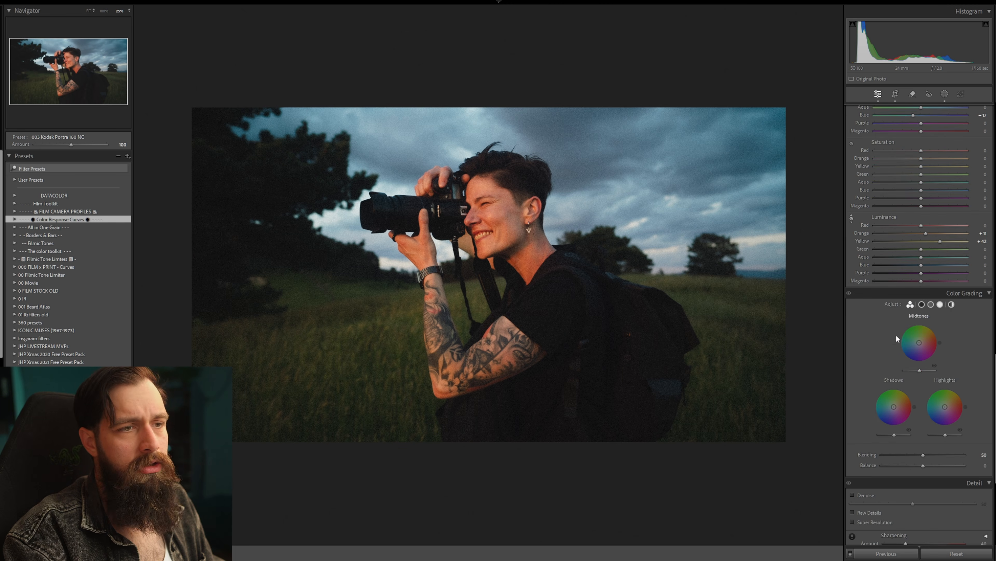
# Color grade the portrait with a slight teal tint in shadows and highlights (highlight saturation 11) and a slight warm orange tint in midtones.
pyautogui.moveTo(890, 306); pyautogui.dragTo(887, 305)
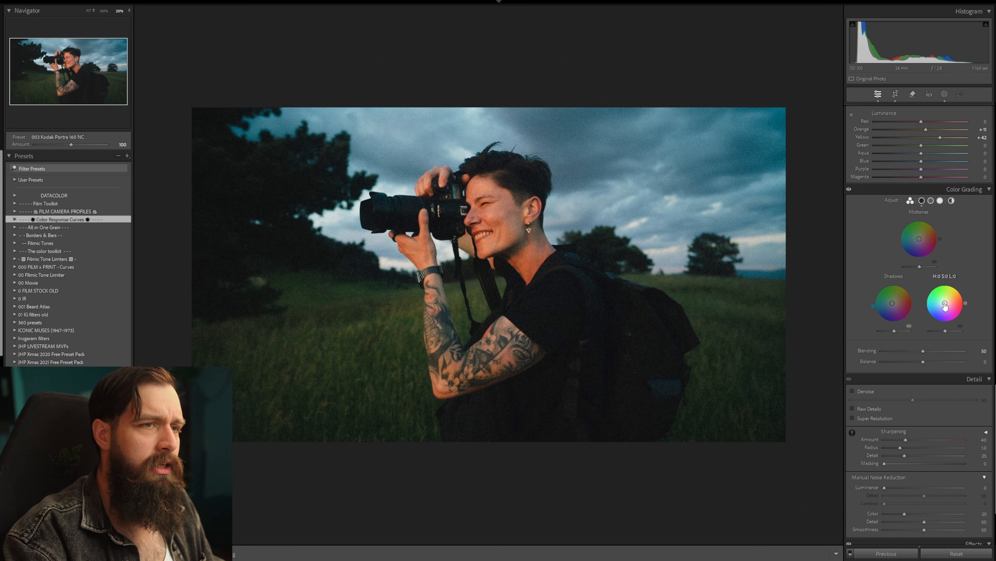
pyautogui.moveTo(945, 303); pyautogui.dragTo(943, 302)
pyautogui.moveTo(919, 238); pyautogui.dragTo(921, 238)
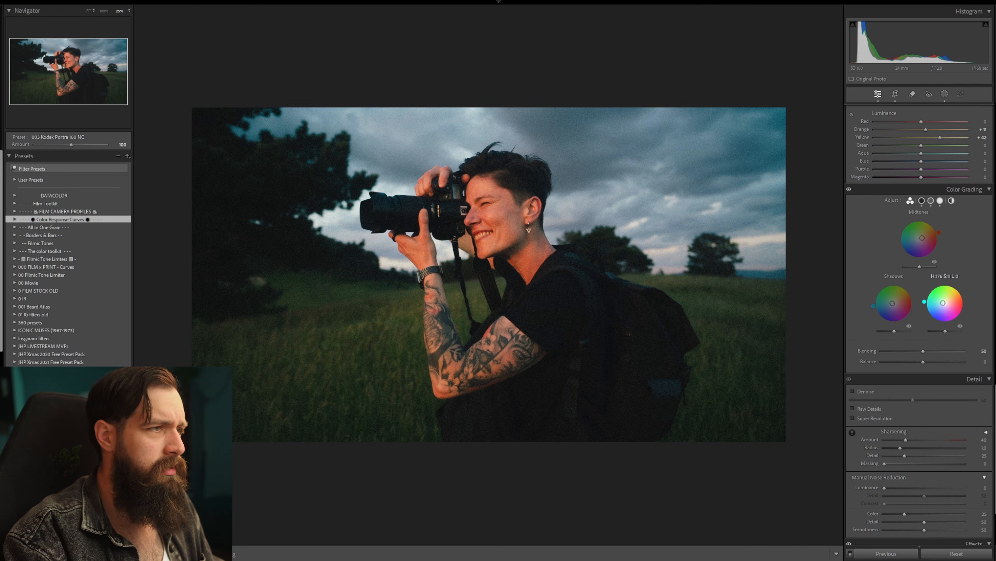
# Set the calibration's red primary saturation to -26 and raise the green primary saturation moderately.
pyautogui.scroll(10, 879, 279)
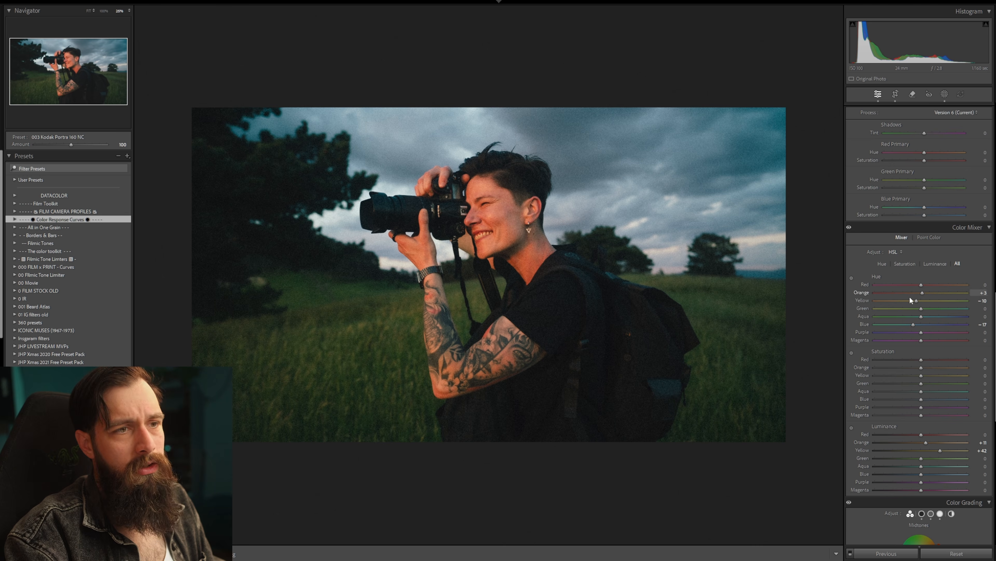
pyautogui.scroll(3, 895, 226)
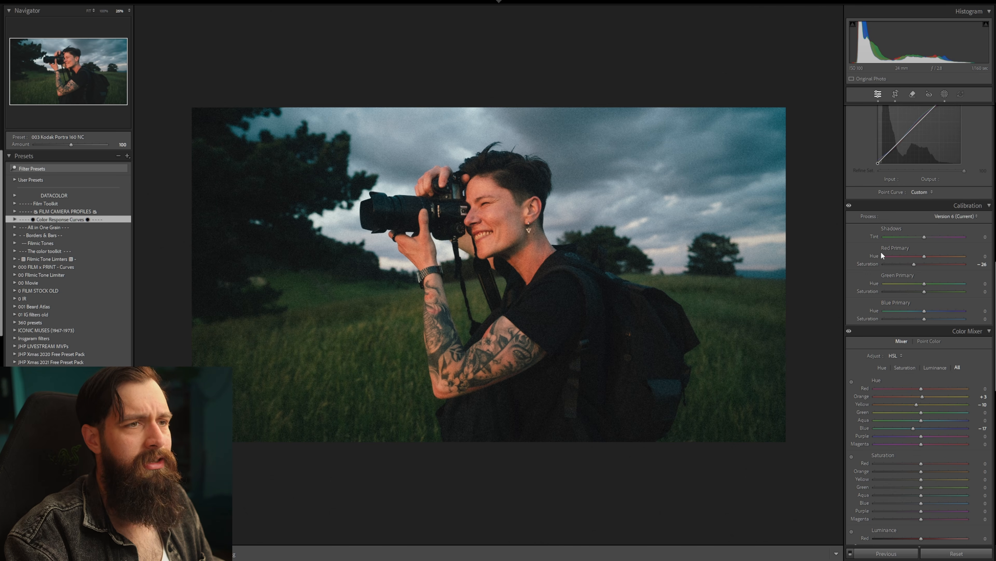
pyautogui.moveTo(925, 291); pyautogui.dragTo(939, 291)
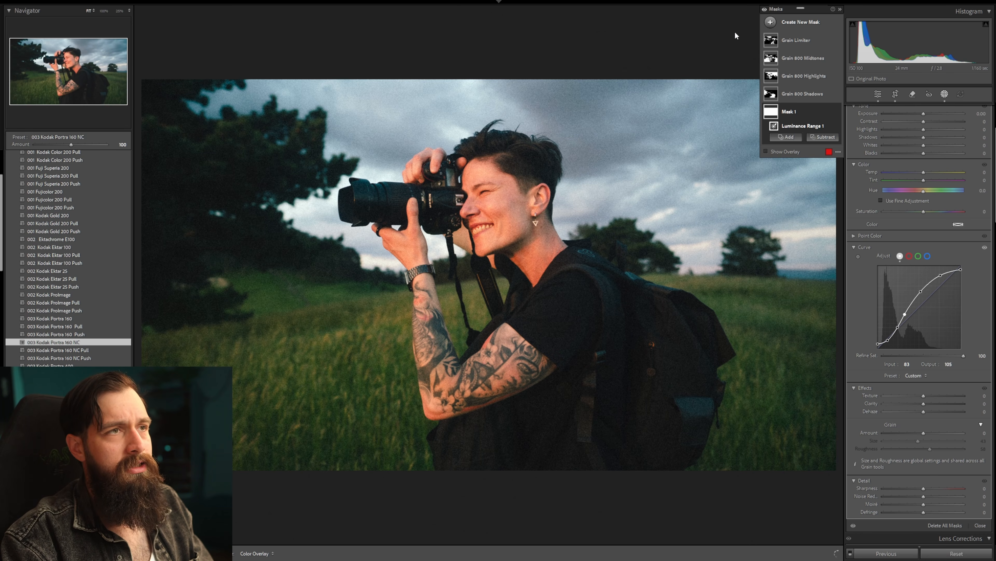
# Add a full-range luminance mask and shape its curve with lifted blacks, lowered whites, a shadow point at 20/23 and a highlight point at 213/210.
pyautogui.hotkey('shift', 'q')
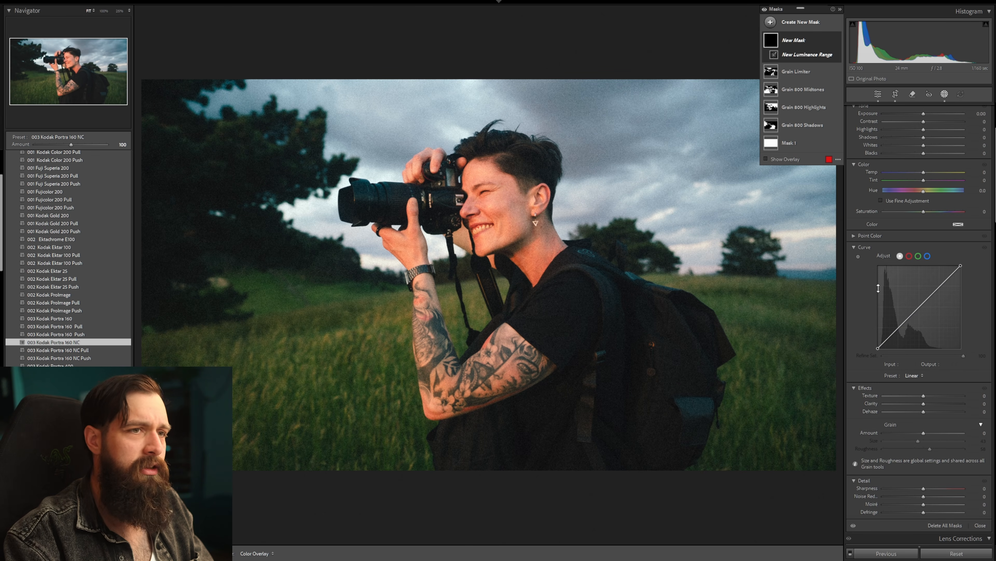
pyautogui.scroll(3, 881, 260)
pyautogui.click(900, 126)
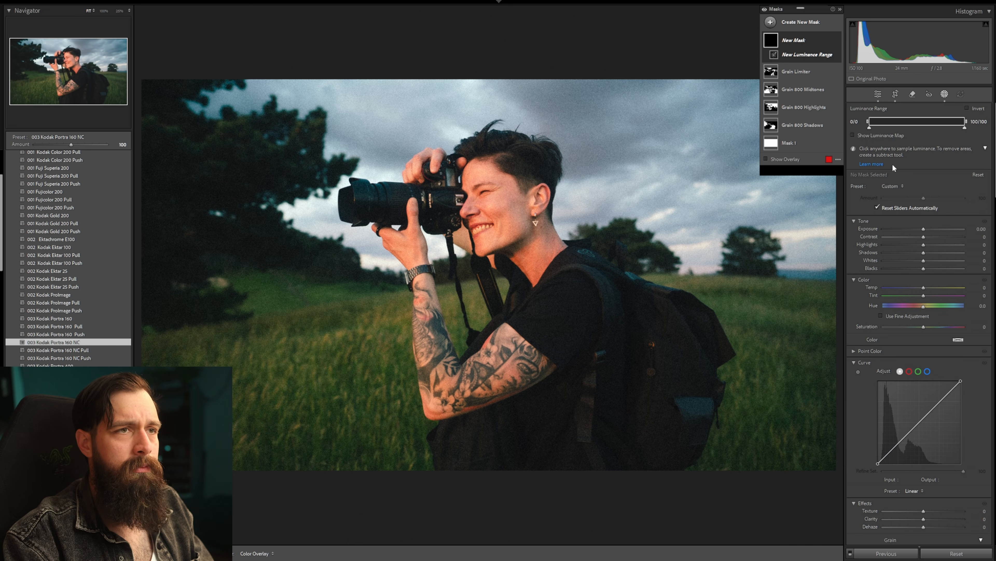
pyautogui.scroll(-3, 892, 184)
pyautogui.moveTo(878, 348); pyautogui.dragTo(885, 343)
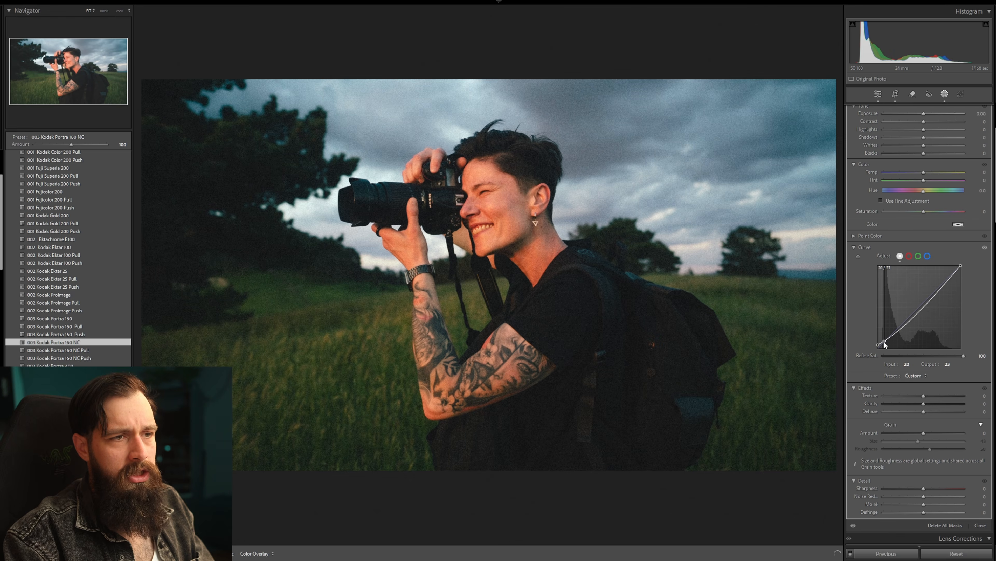
pyautogui.moveTo(960, 267); pyautogui.dragTo(948, 283)
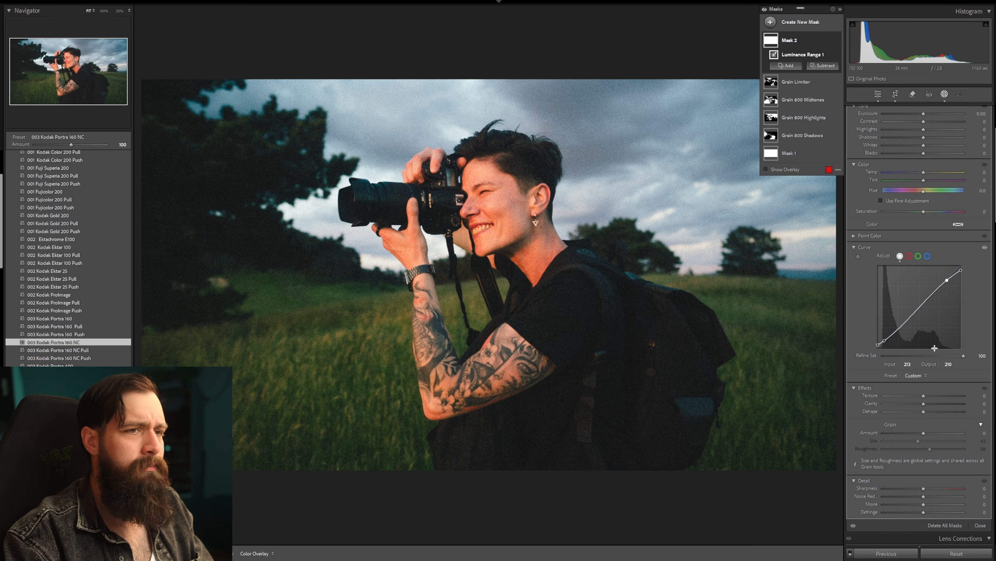
# Set the new mask curve's refine saturation to 55 and slightly reduce the mask's color saturation.
pyautogui.moveTo(960, 356); pyautogui.dragTo(837, 368)
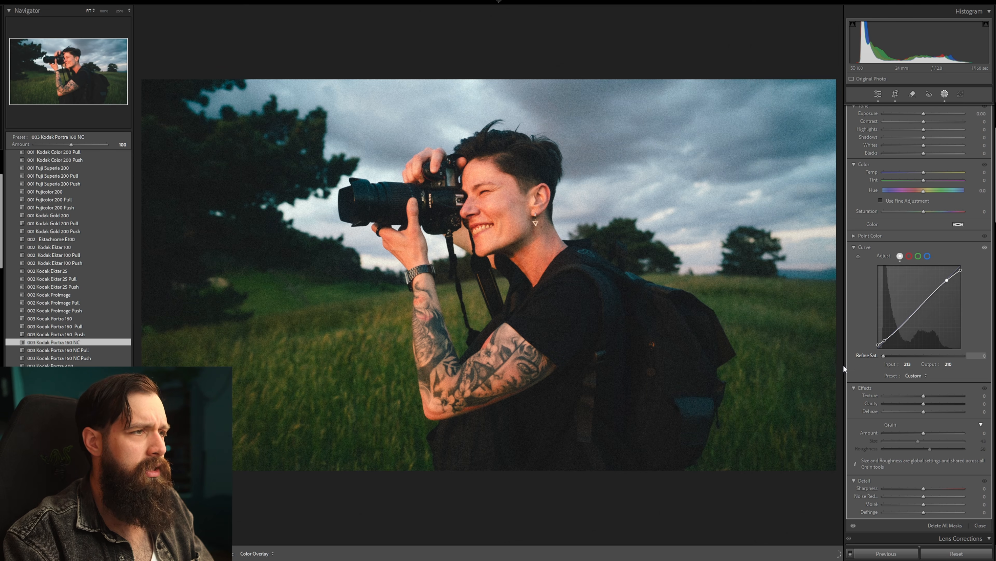
pyautogui.moveTo(909, 376); pyautogui.dragTo(923, 375)
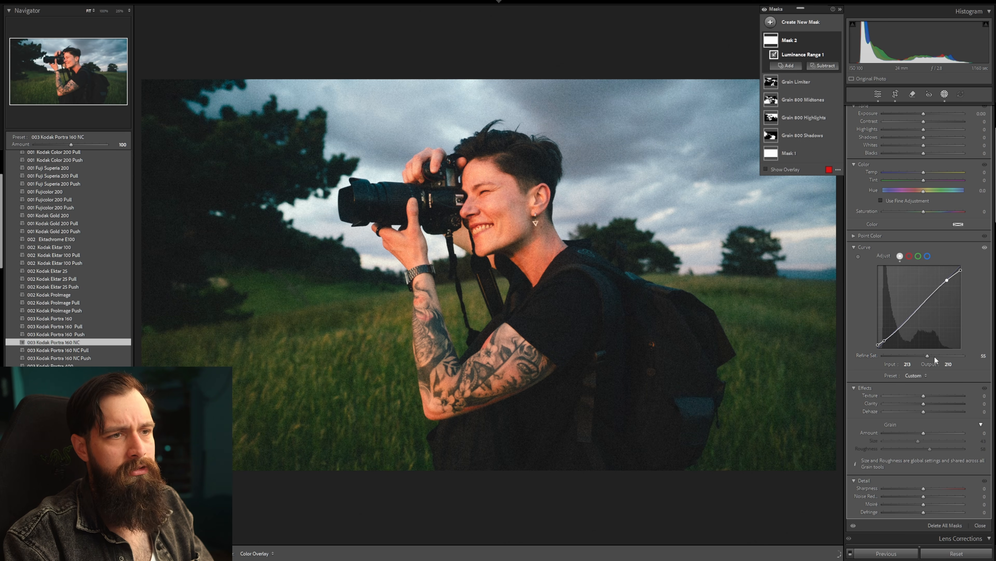
pyautogui.moveTo(923, 212); pyautogui.dragTo(922, 215)
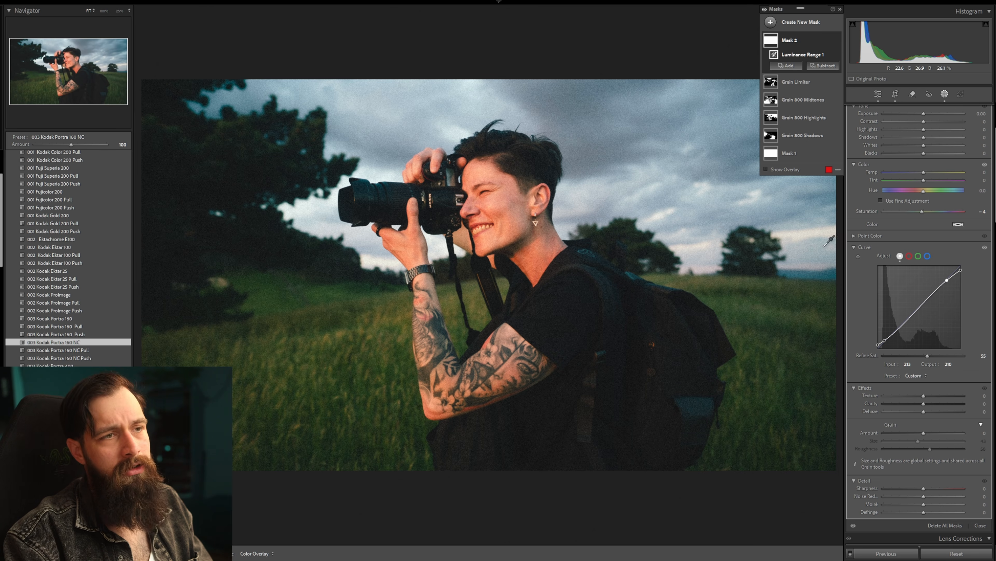
# Set the photo's global grain size to 47 and roughness to 65.
pyautogui.scroll(-15, 889, 233)
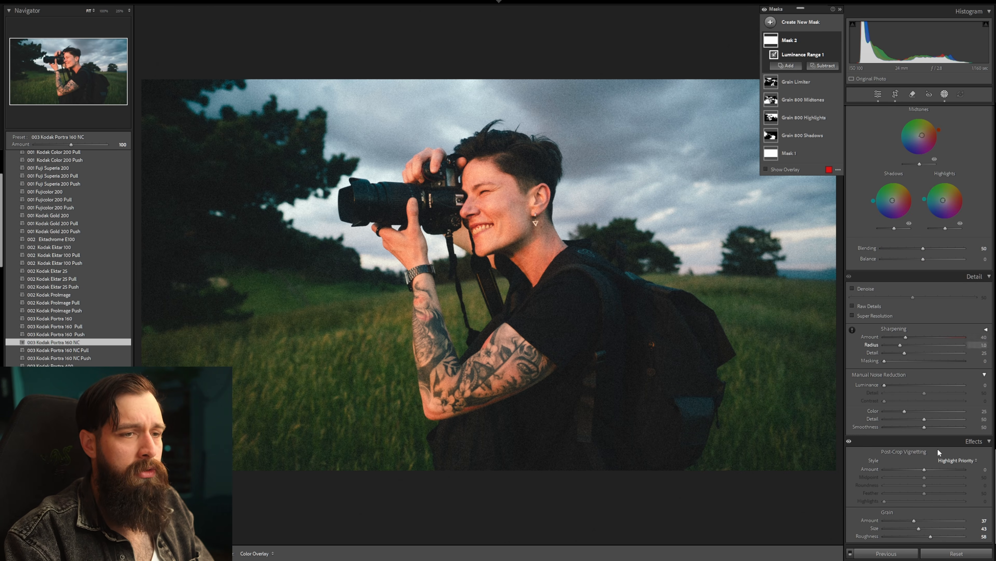
pyautogui.moveTo(939, 535); pyautogui.dragTo(921, 528)
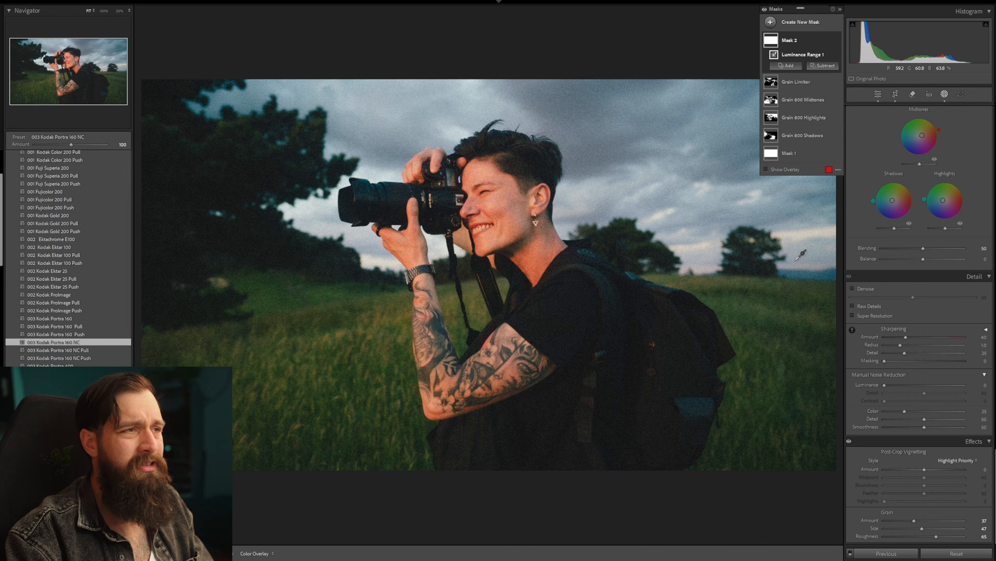